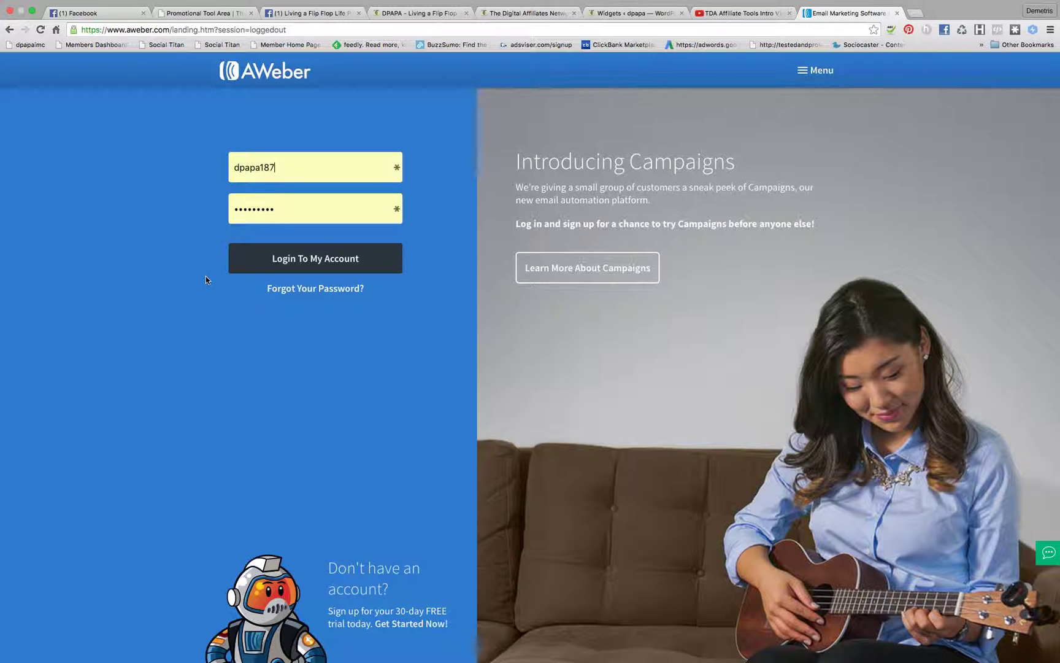
Submit the AWeber login and switch to The Digital Affiliates Promotional Tool Area page.
left_click(337, 264)
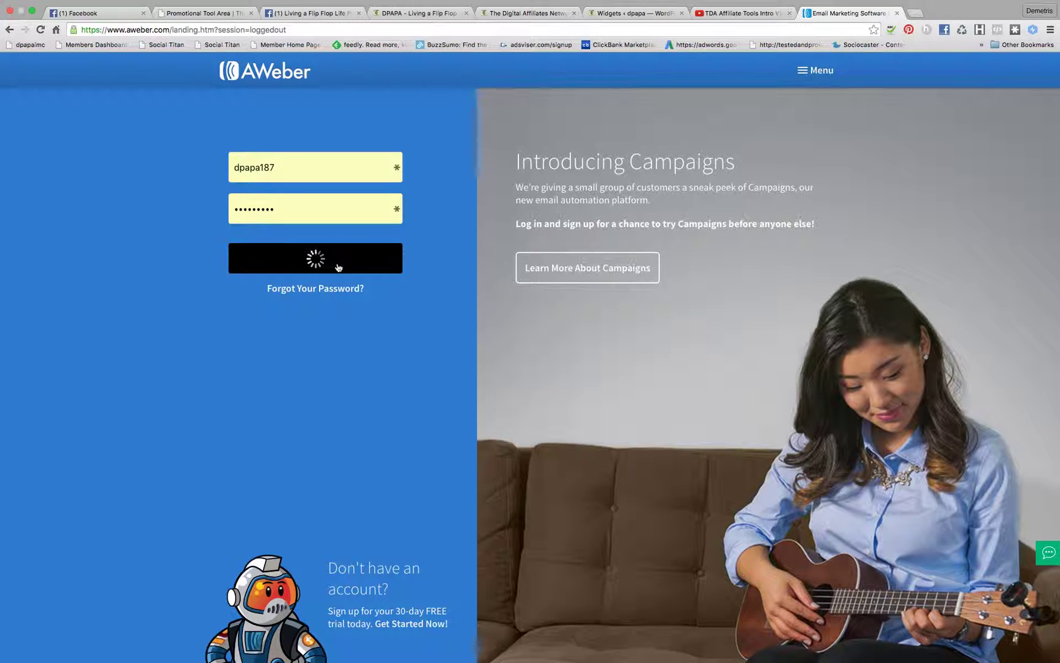
left_click(206, 13)
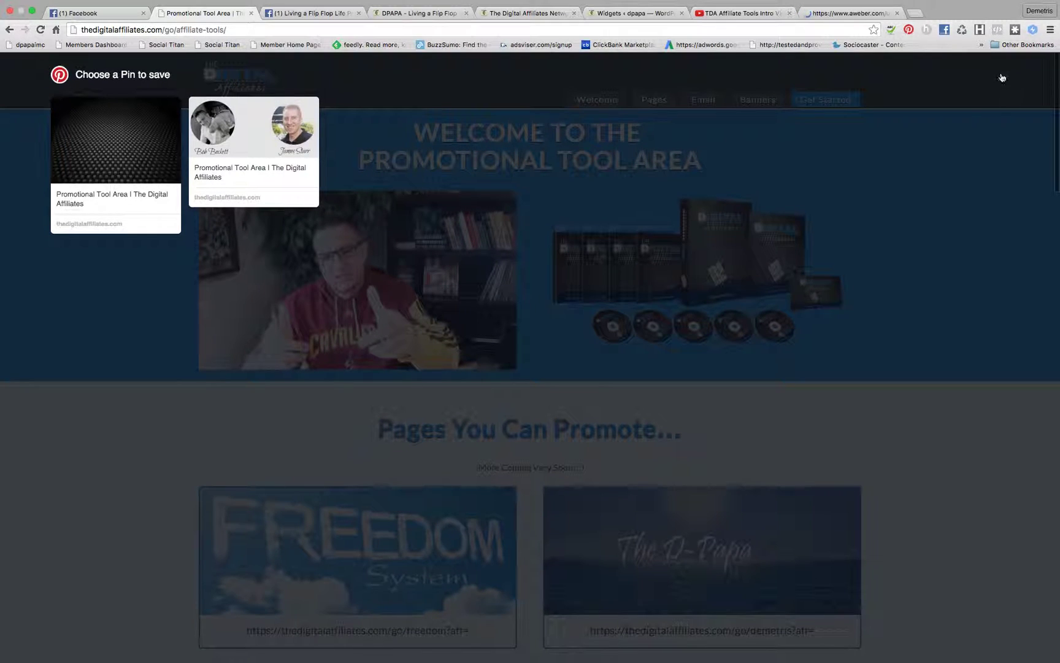
Dismiss the Pinterest pin chooser, read the Swipe 1 email, then return to the AWeber overview.
left_click(1002, 75)
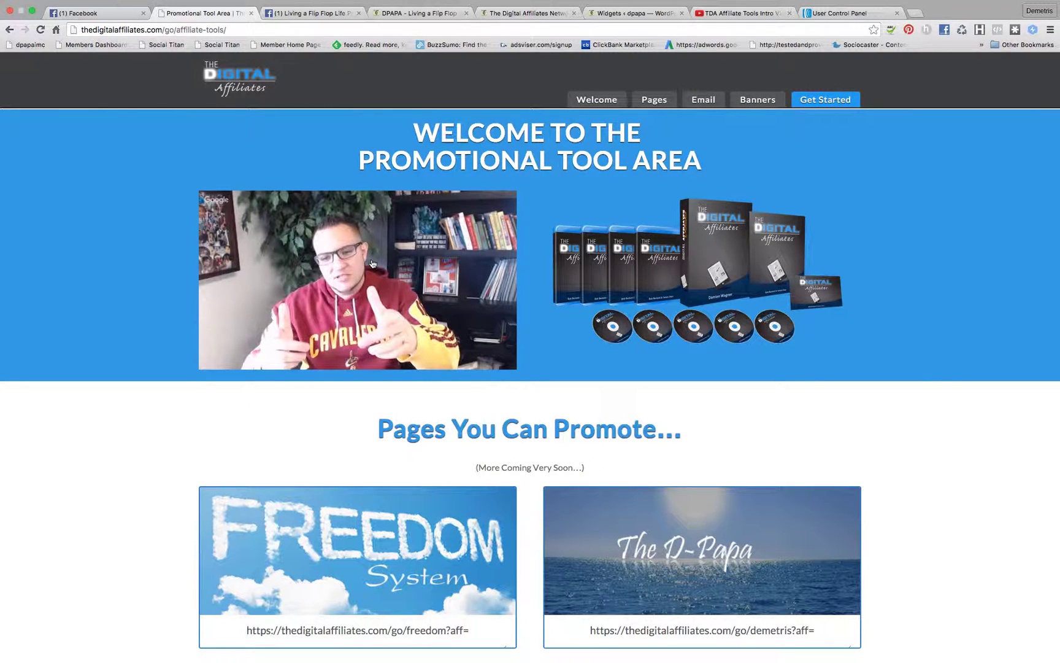
scroll(368, 273, "down", 2)
scroll(368, 275, "down", 2)
scroll(369, 274, "up", 4)
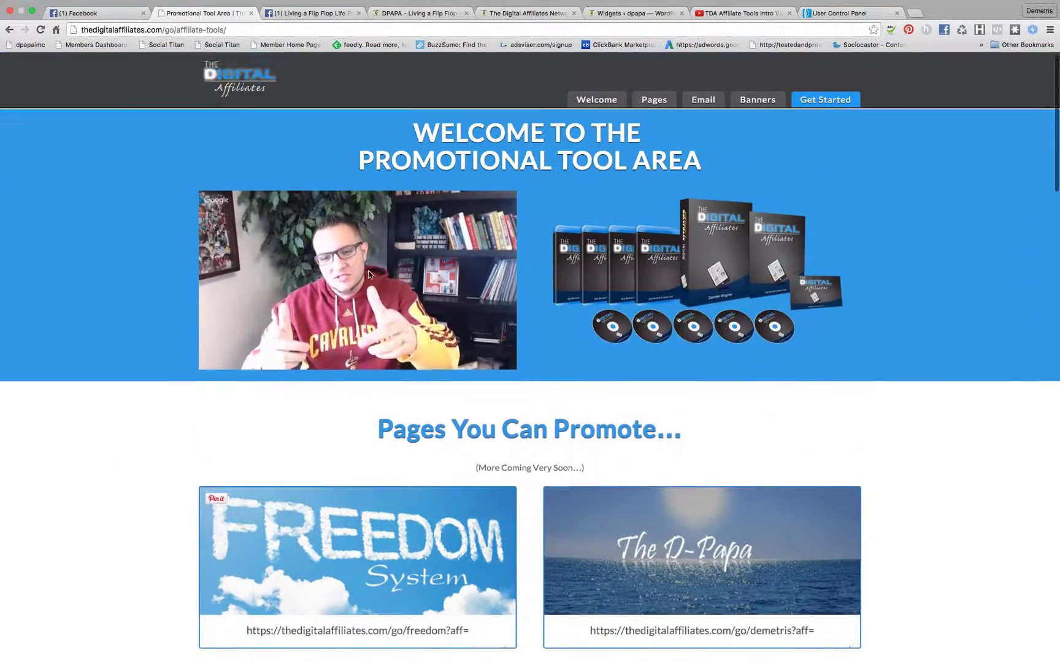
scroll(559, 312, "down", 2)
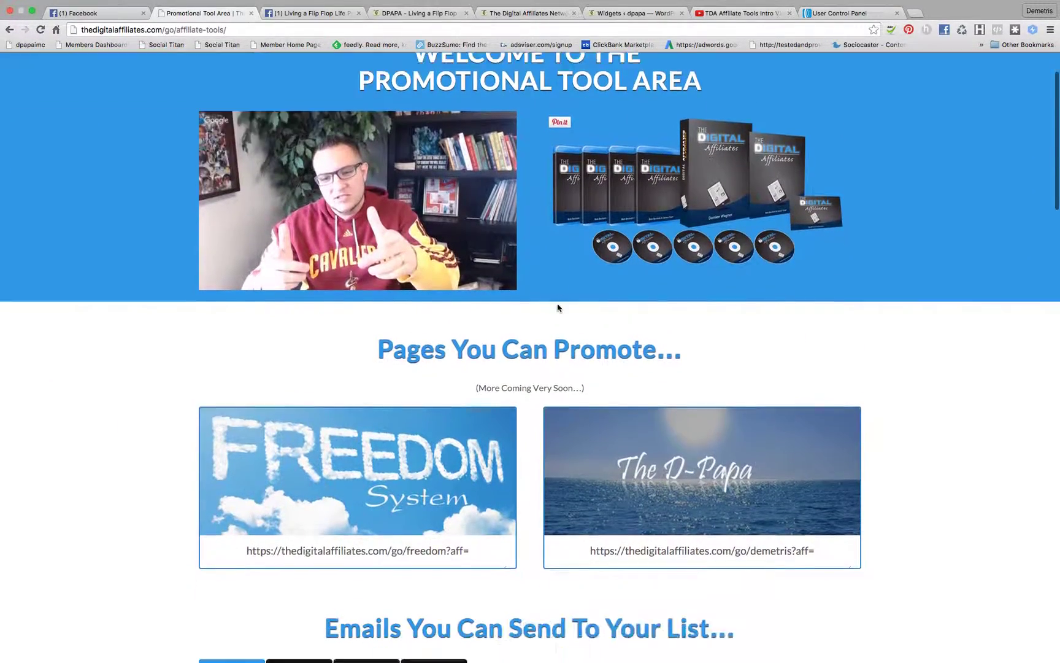
scroll(558, 307, "down", 4)
scroll(557, 306, "down", 5)
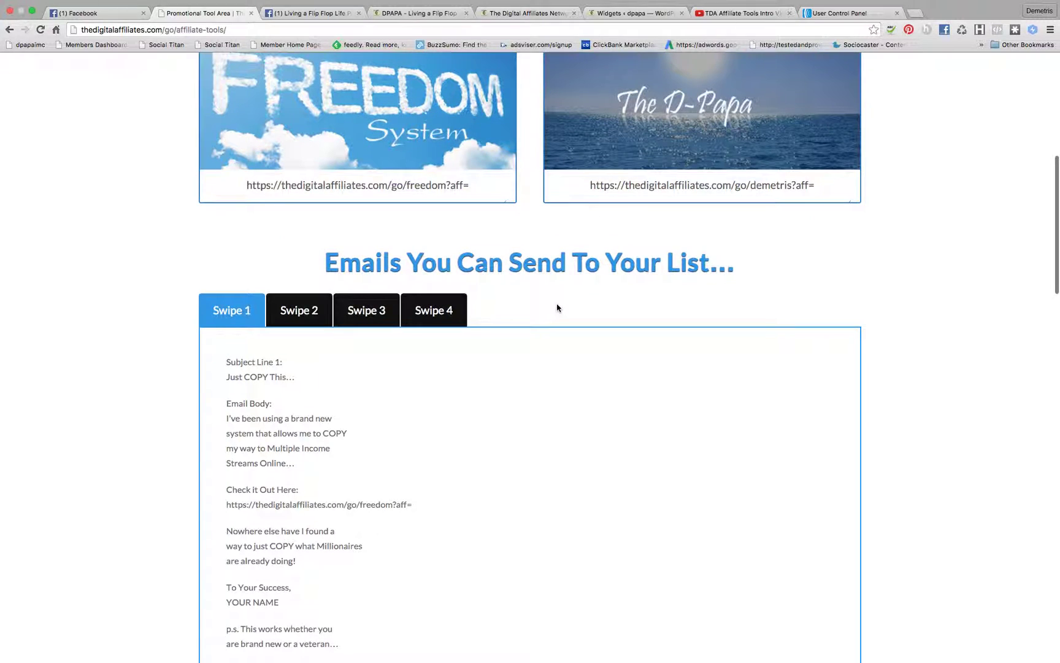
scroll(557, 307, "down", 3)
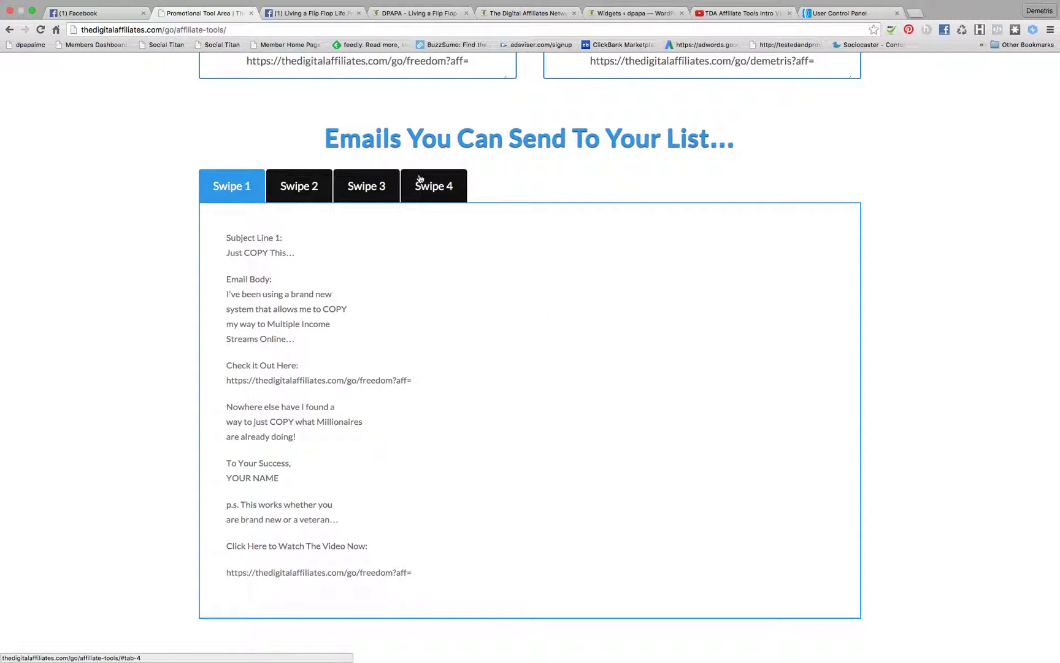
left_click(838, 13)
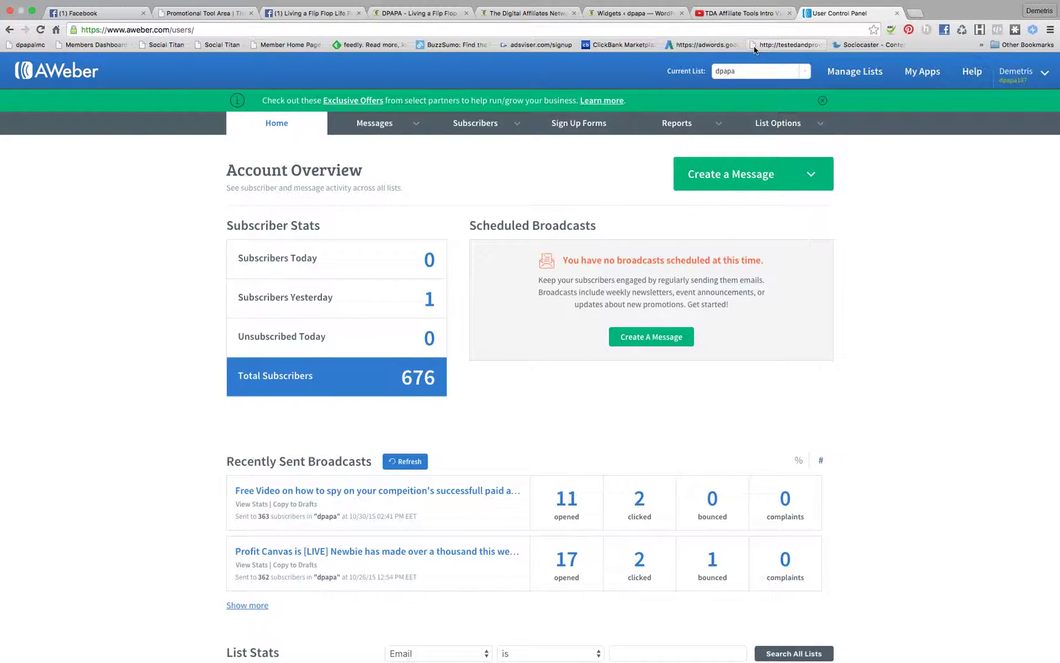
Change AWeber's current list from dpapa to The Digital Affiliates.
left_click(760, 71)
scroll(752, 173, "down", 3)
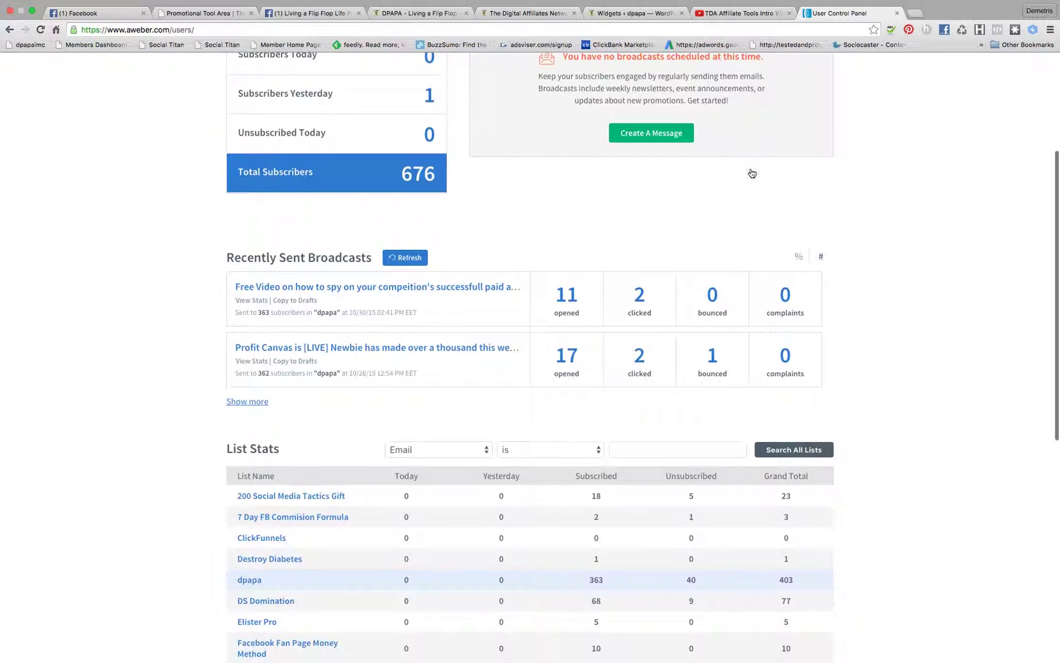
scroll(752, 174, "up", 3)
scroll(760, 147, "down", 3)
scroll(759, 159, "down", 2)
scroll(760, 185, "up", 2)
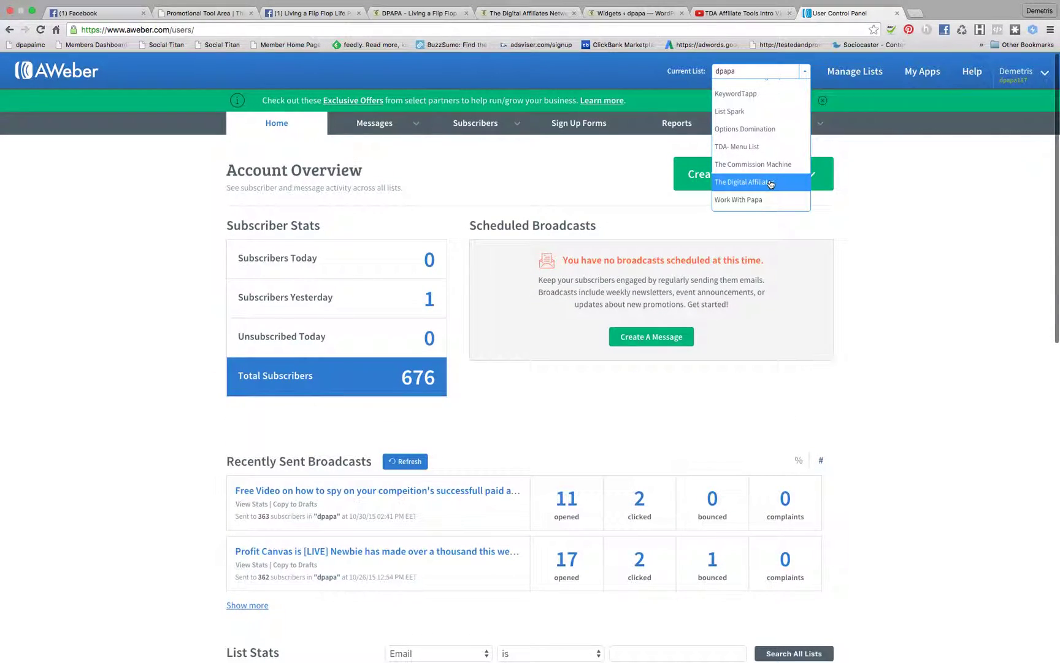
left_click(770, 182)
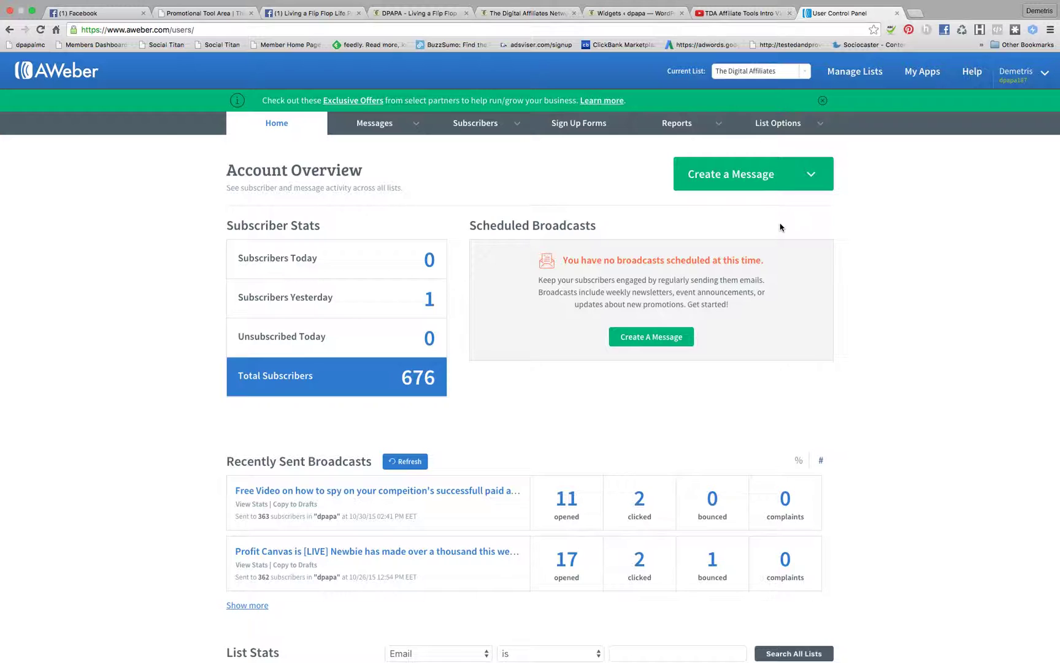
scroll(734, 239, "down", 3)
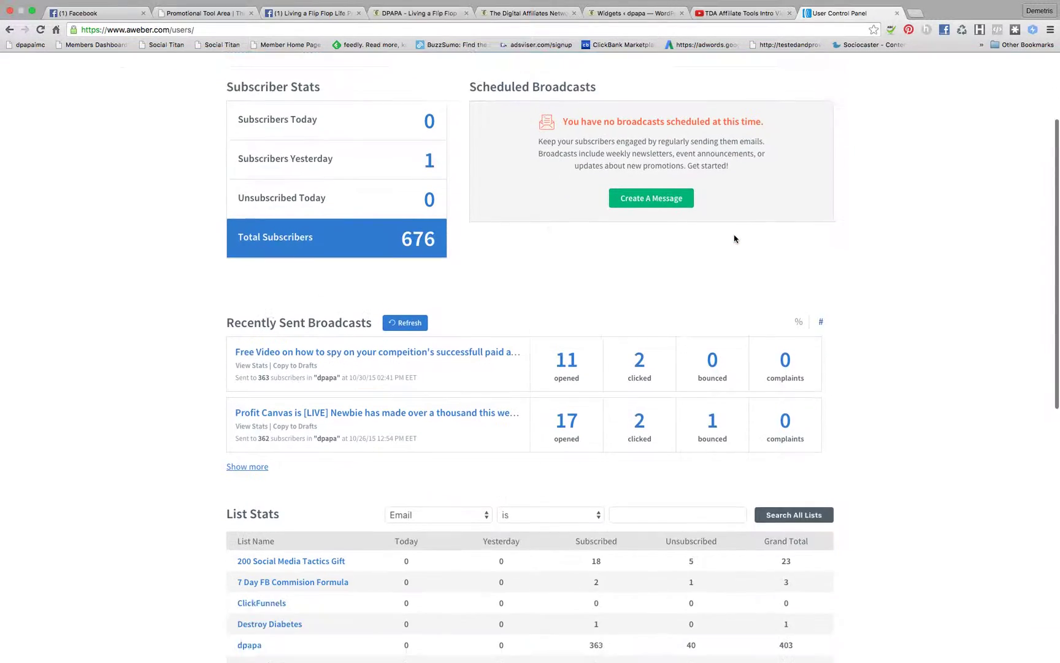
scroll(734, 238, "down", 2)
scroll(735, 238, "up", 5)
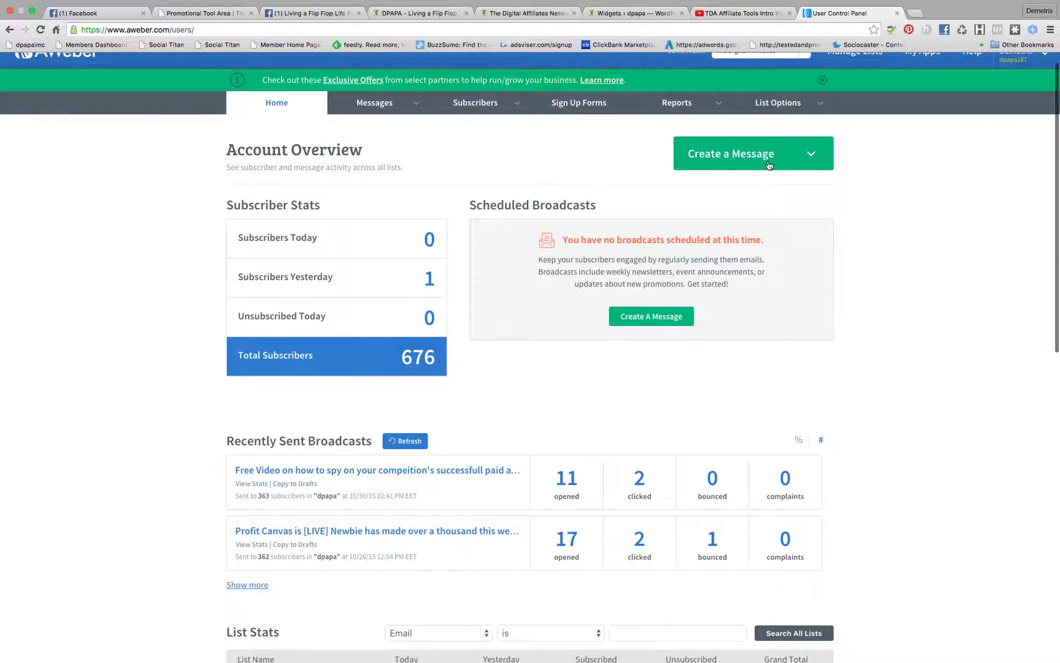
Browse Drafts, the Create a Message options and the current list, then open Legacy Follow Up Series.
left_click(421, 110)
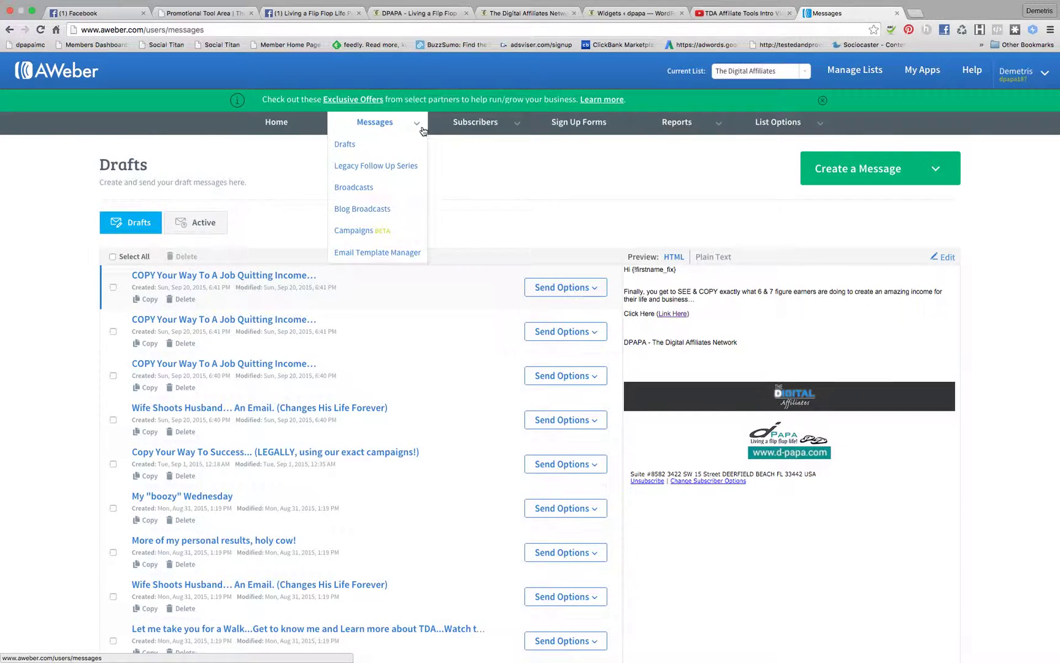
mouse_move(374, 121)
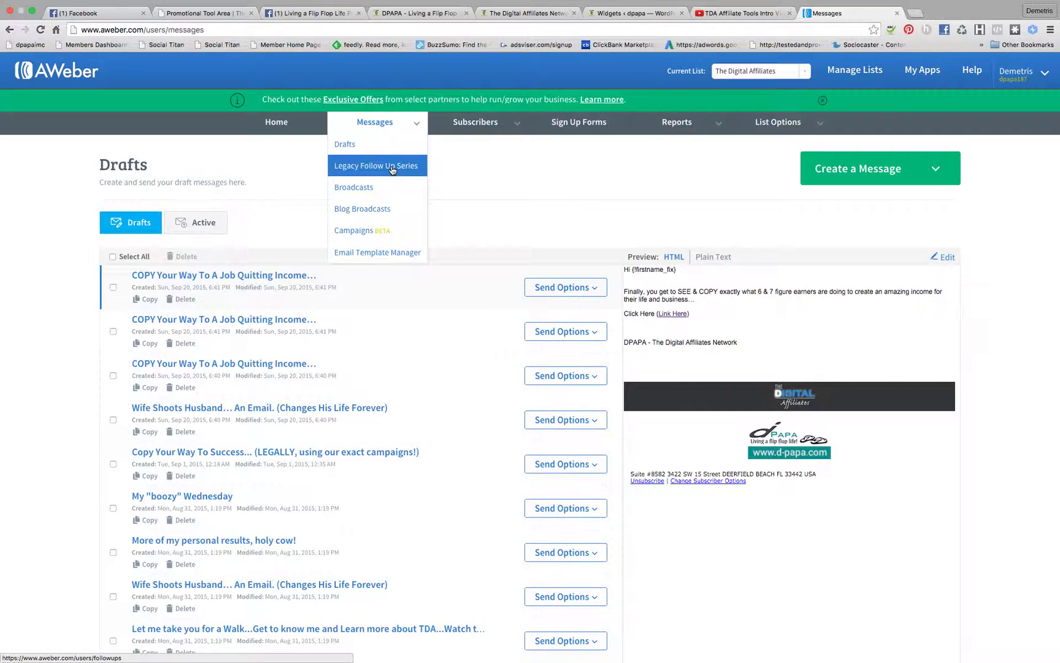
left_click(945, 171)
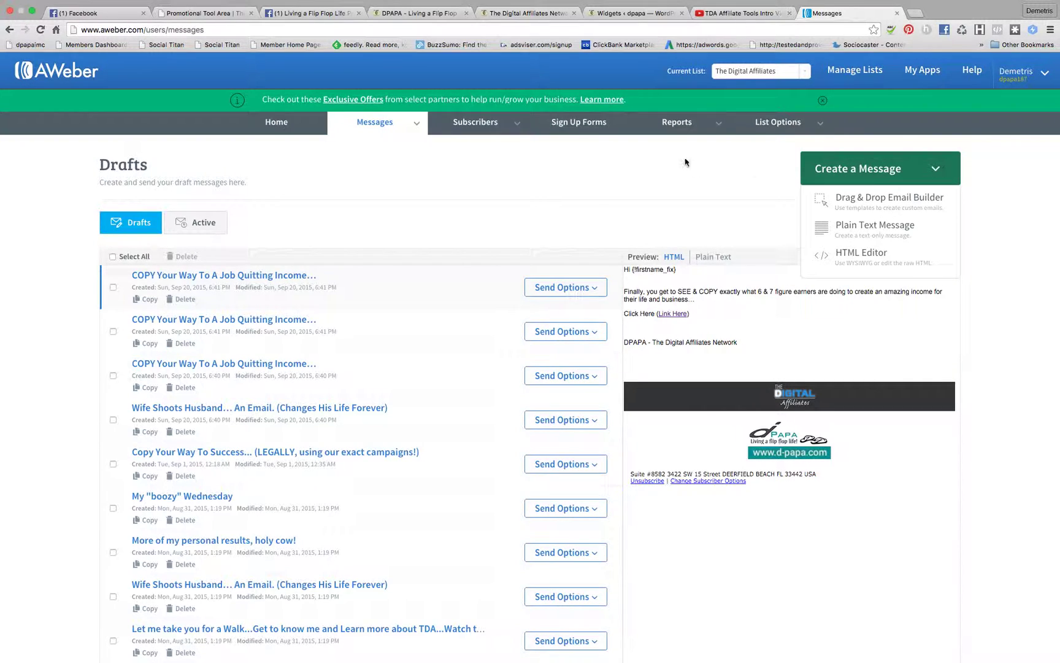
left_click(812, 75)
left_click(802, 78)
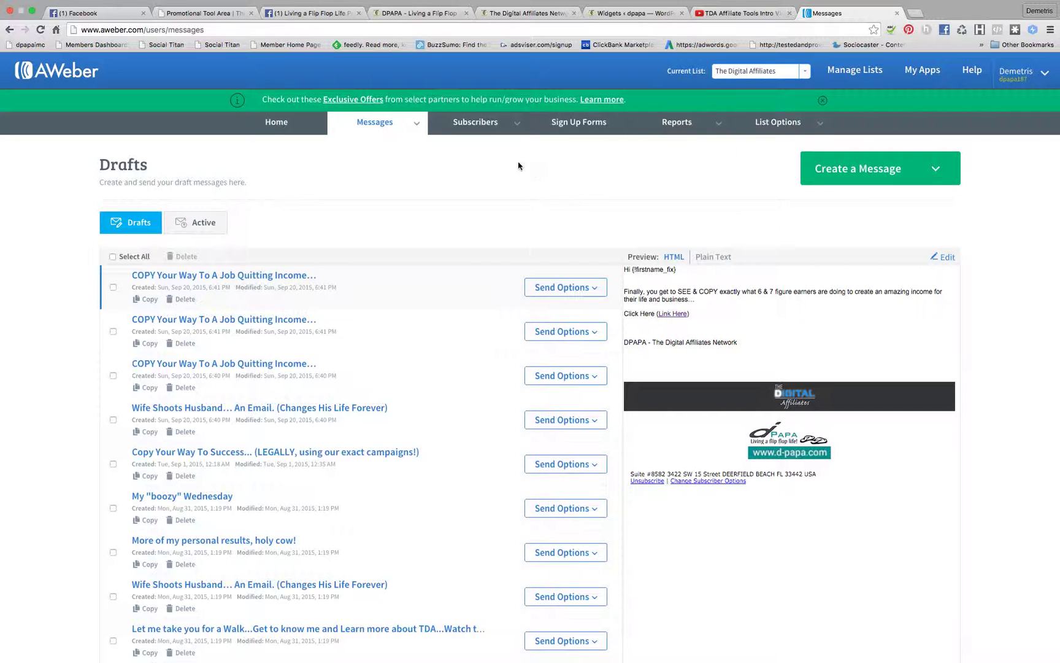
left_click(398, 167)
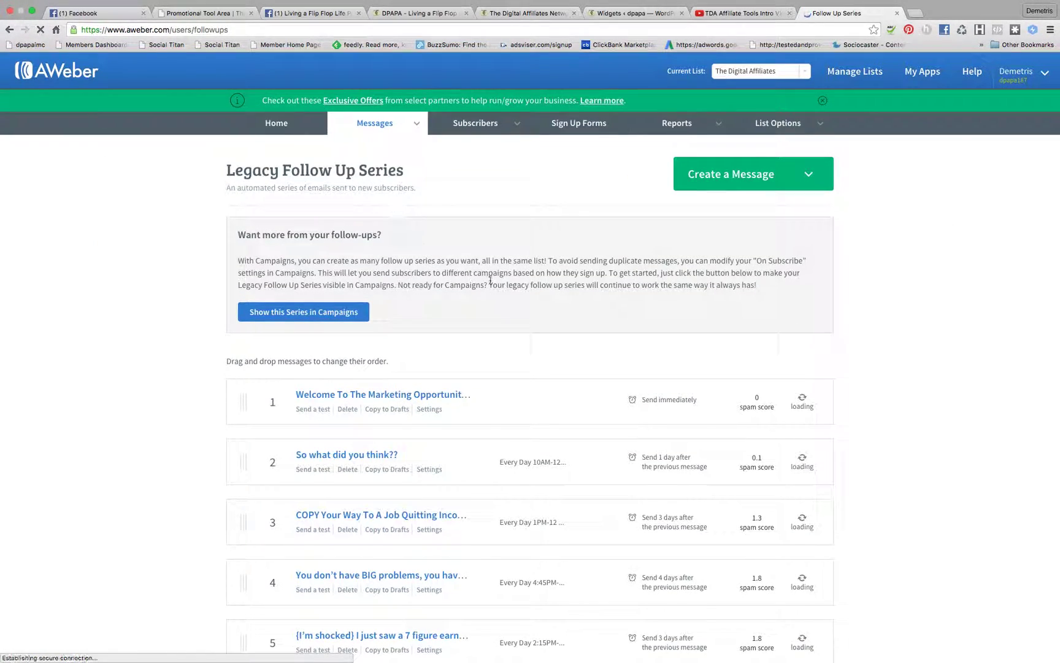
Scroll through the eleven follow-up emails, checking their send delays, spam scores and open rates.
scroll(515, 283, "down", 5)
scroll(515, 283, "up", 5)
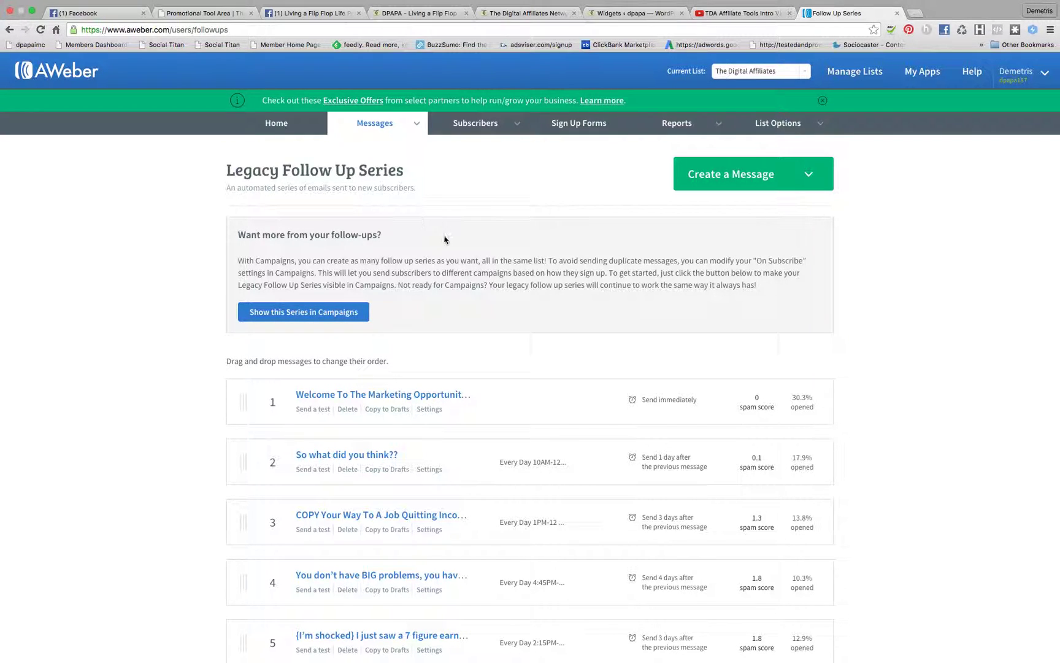
scroll(478, 287, "down", 2)
scroll(478, 287, "down", 8)
scroll(478, 286, "up", 1)
scroll(477, 287, "up", 8)
scroll(391, 314, "down", 3)
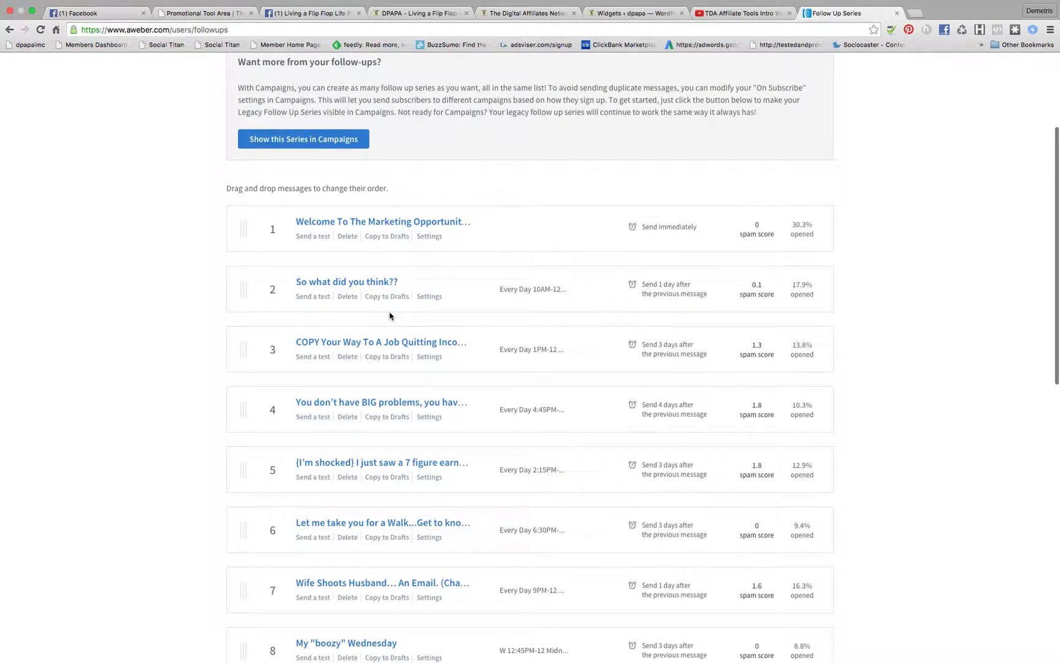
scroll(390, 316, "down", 3)
scroll(391, 315, "down", 2)
scroll(391, 315, "down", 2)
scroll(392, 315, "up", 2)
scroll(392, 316, "up", 7)
scroll(392, 316, "down", 3)
scroll(392, 316, "down", 1)
scroll(393, 316, "down", 3)
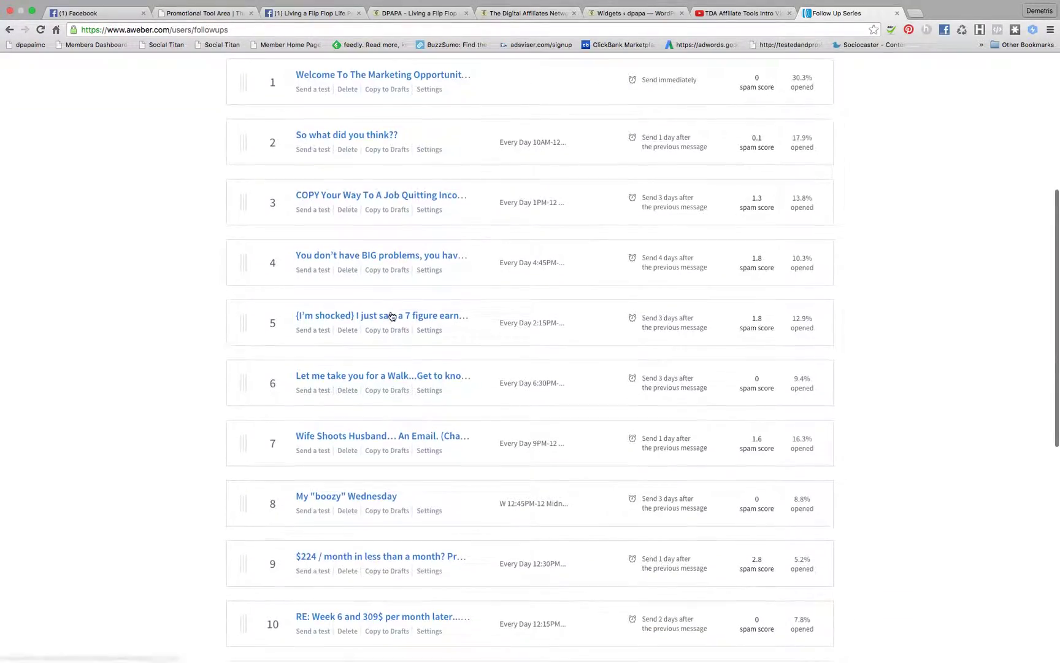
scroll(392, 316, "down", 3)
scroll(392, 316, "up", 8)
scroll(391, 316, "up", 1)
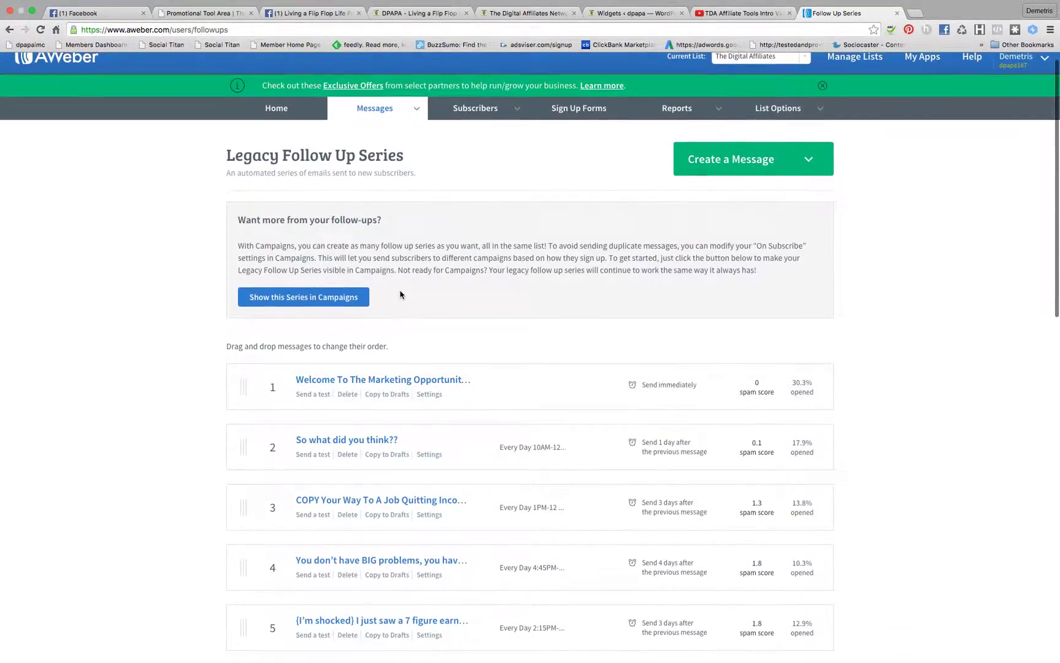
Copy the Swipe 1 email text and bring up AWeber's Create a Message options.
left_click(200, 13)
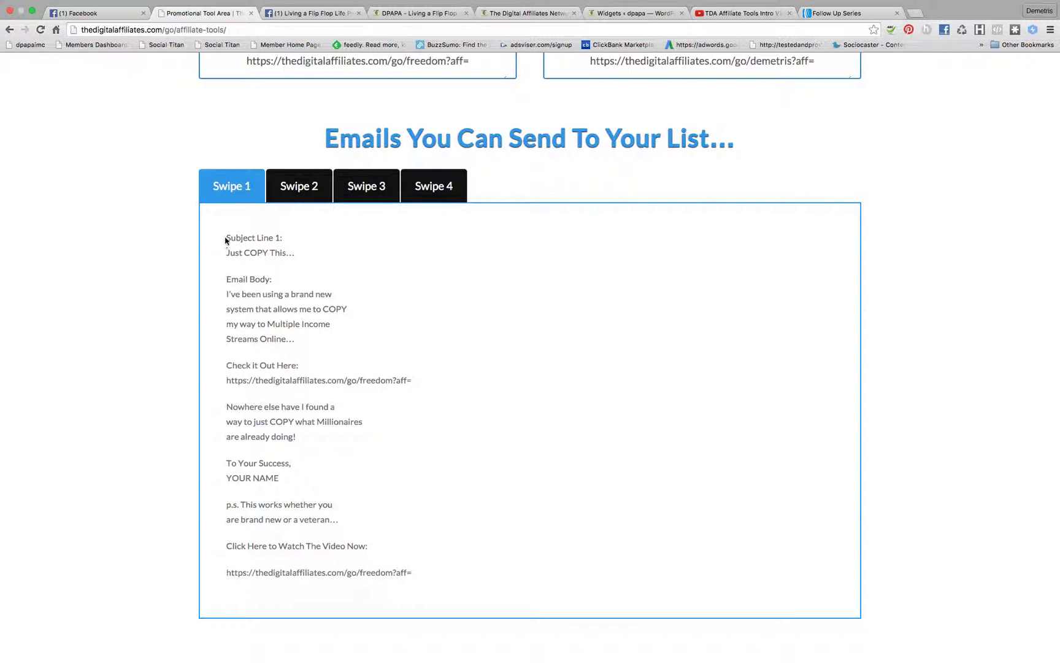
mouse_move(226, 238)
left_mouse_down()
mouse_move(501, 481)
mouse_move(554, 584)
left_mouse_up()
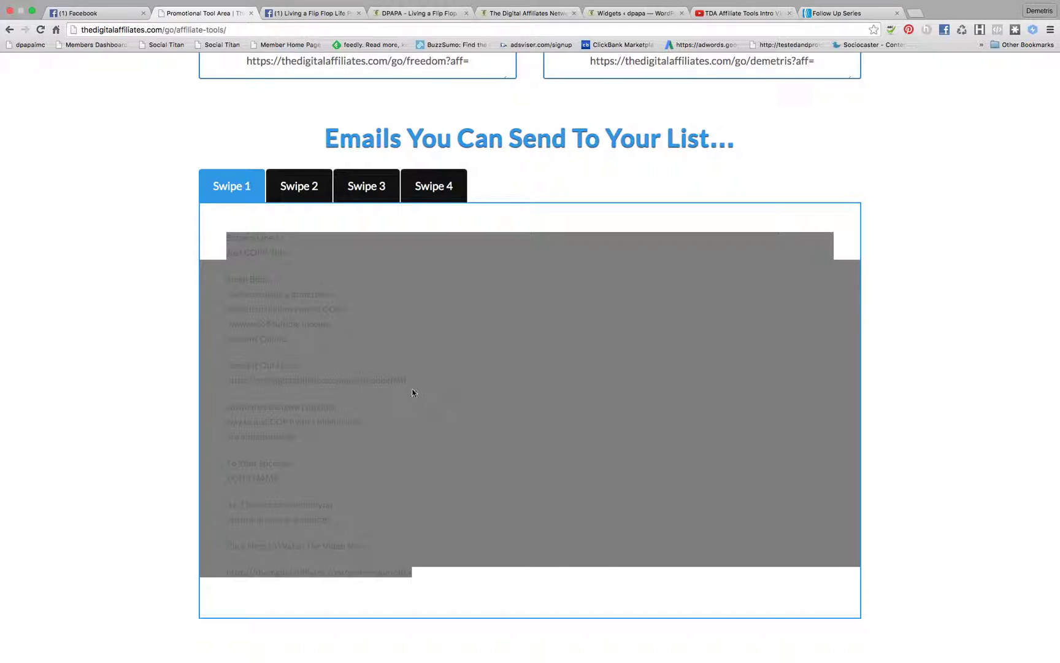
right_click(413, 388)
left_click(464, 410)
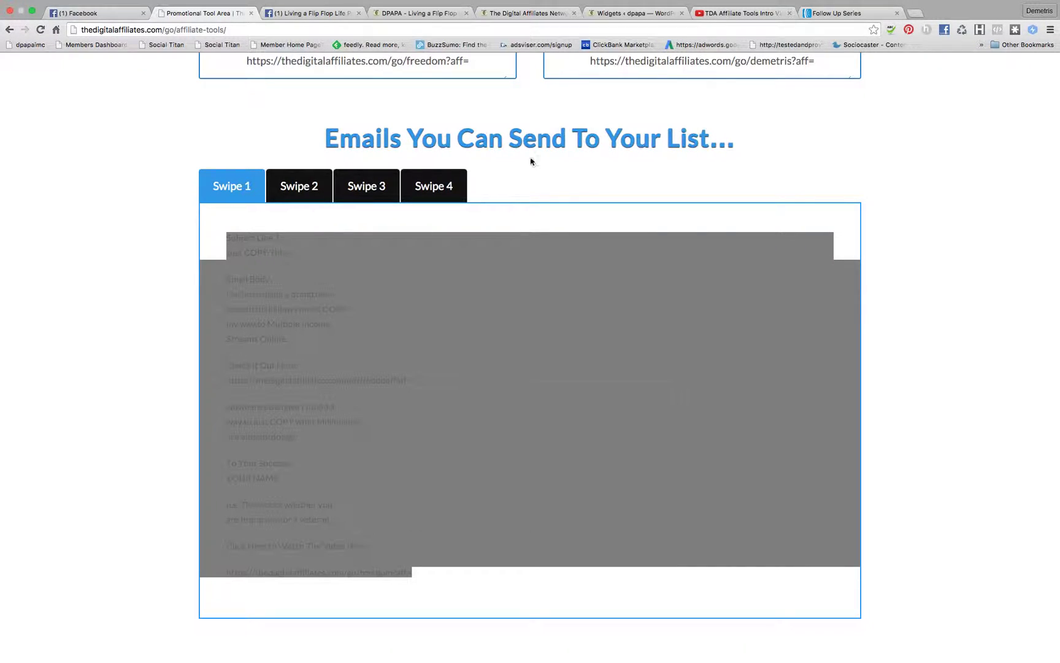
left_click(838, 13)
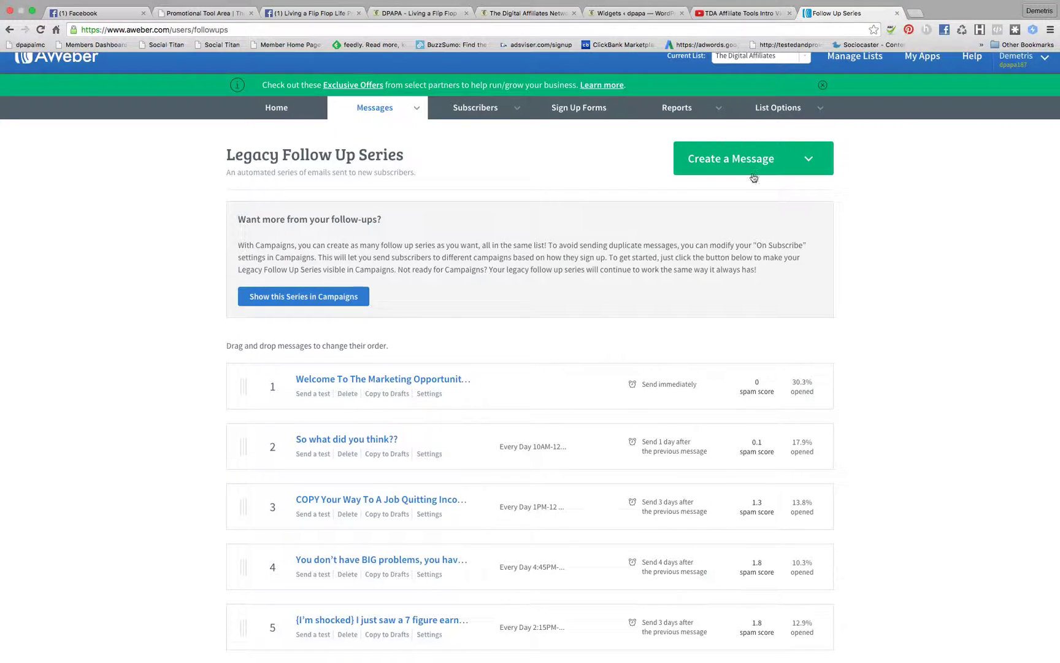
left_click(824, 163)
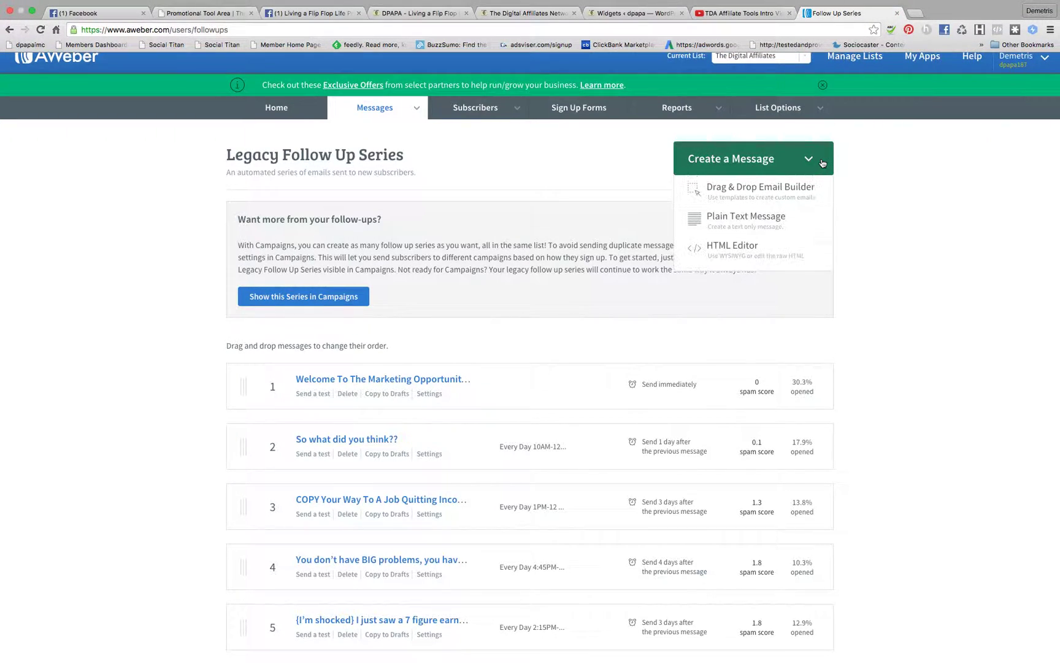
Start a Drag & Drop Email Builder message and delete its default 'Thanks for being…' paragraph.
left_click(775, 194)
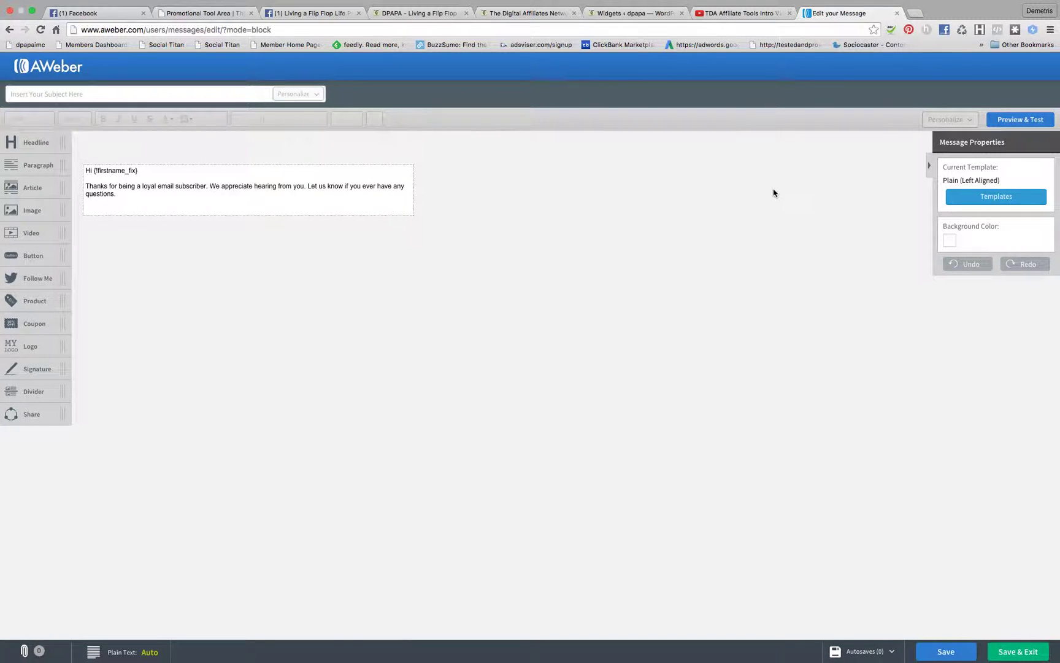
left_click(136, 199)
left_click_drag(136, 198, 86, 187)
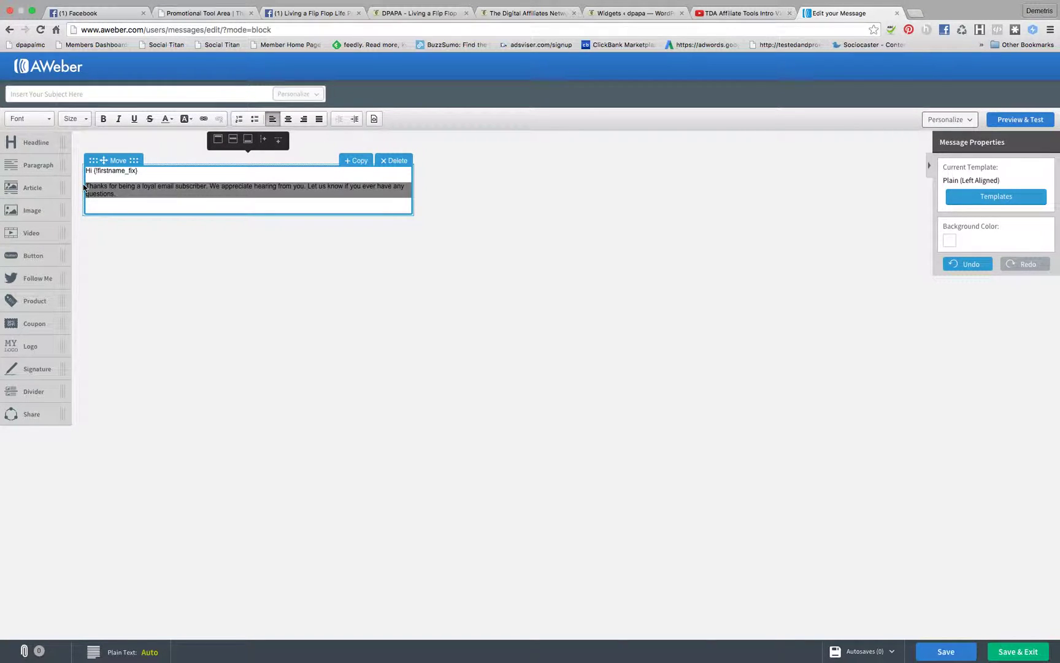
key("BackSpace")
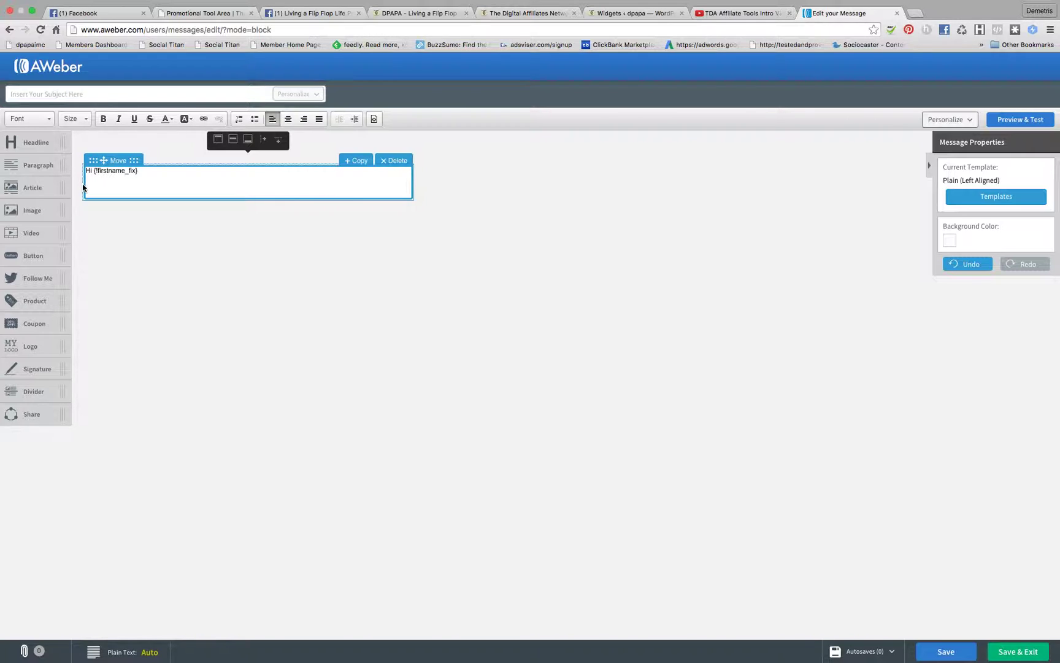
Paste the swipe text into the message body and delete the 'Subject Line 1:' label.
left_click(202, 13)
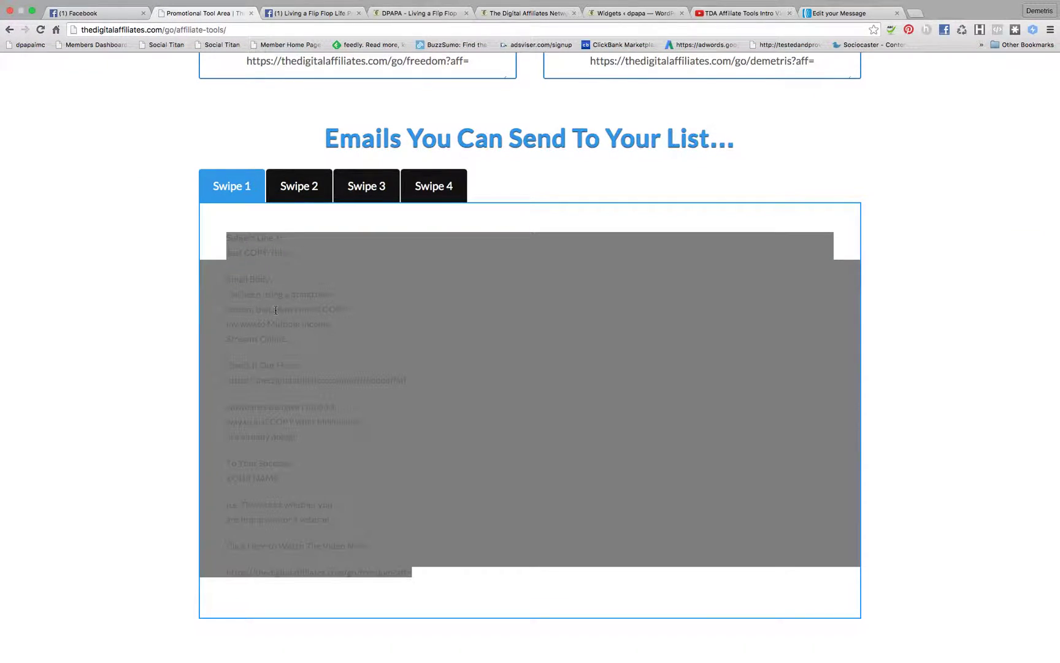
left_click(853, 25)
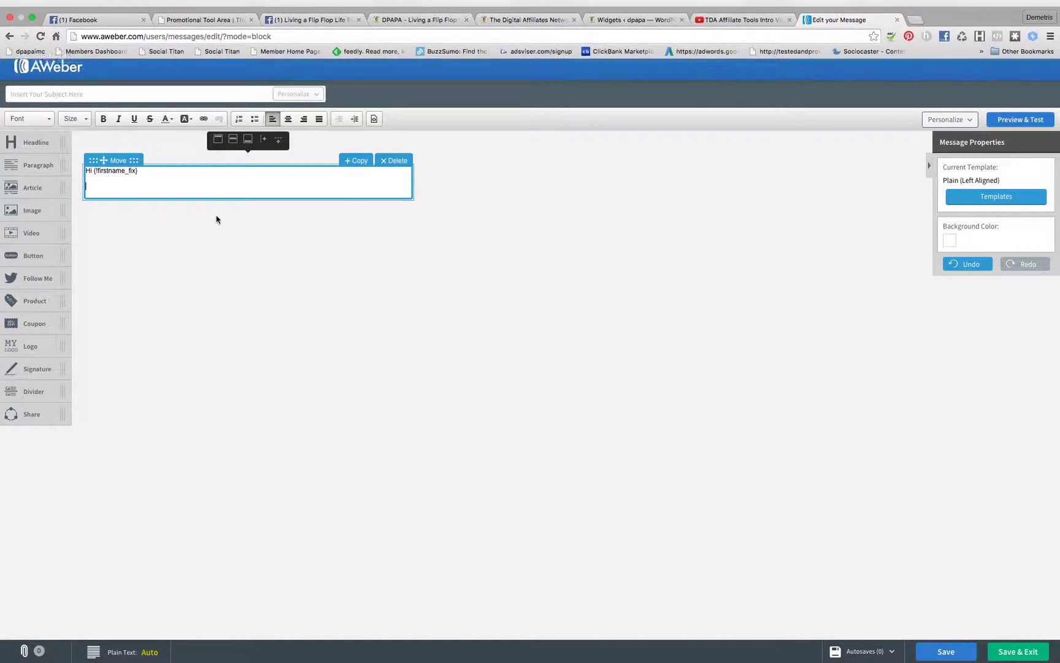
key("super+v")
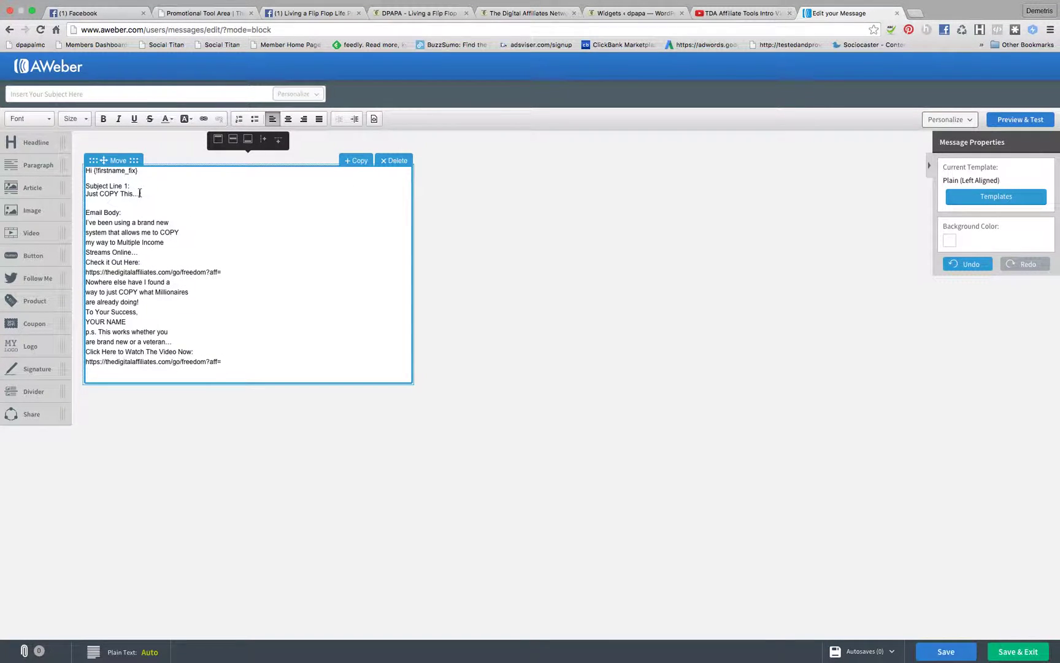
left_click_drag(143, 185, 86, 185)
key("BackSpace")
Cut the 'Just COPY This…' line from the body into the email subject.
right_click(96, 180)
left_click(114, 233)
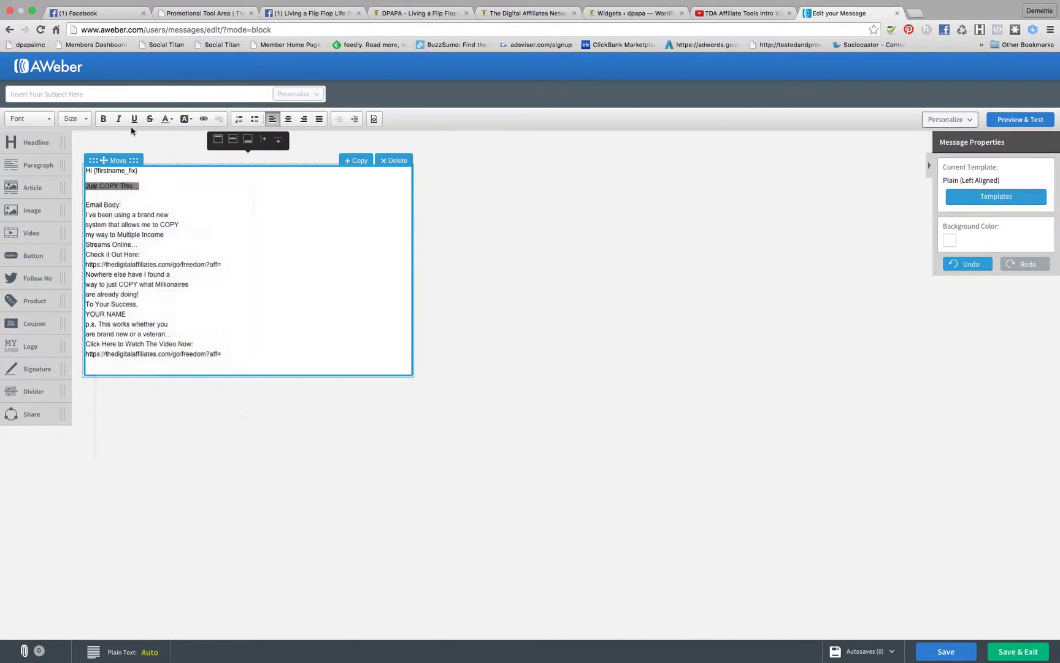
left_click(141, 94)
key("super+v")
Delete the 'Email Body:' label and add a line break before the firstname greeting.
left_click(189, 199)
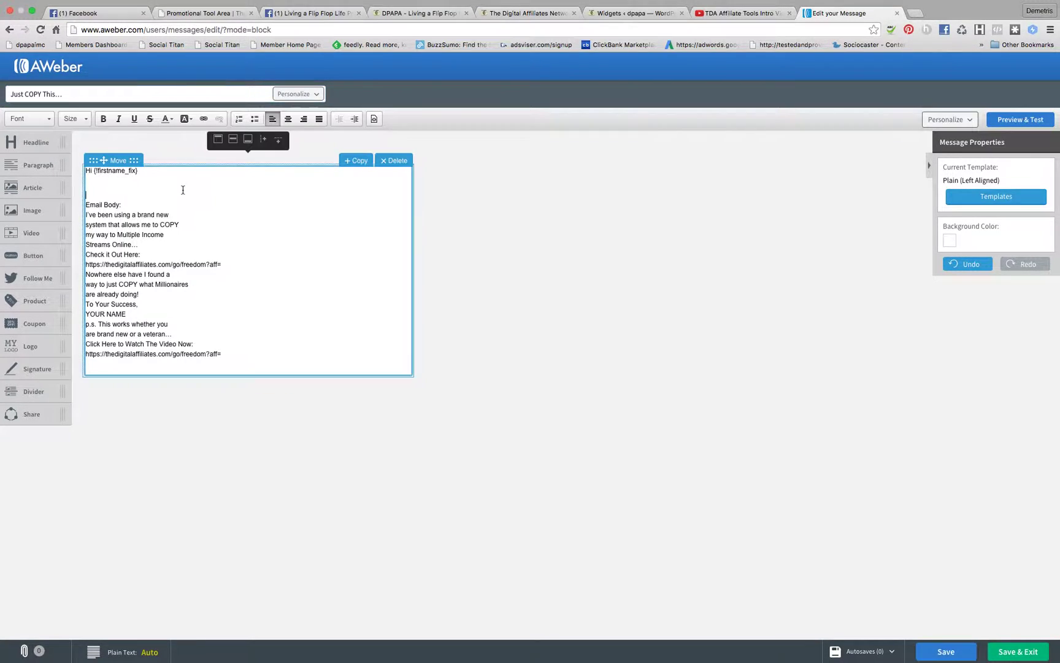
triple_click(119, 204)
key("BackSpace")
key("BackSpace")
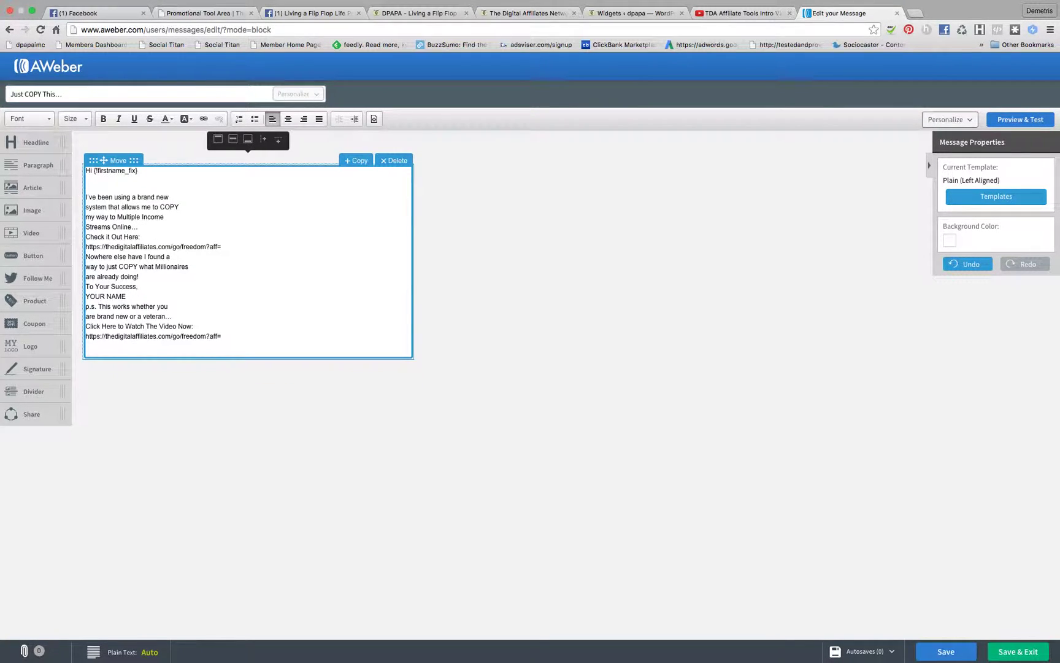
key("BackSpace")
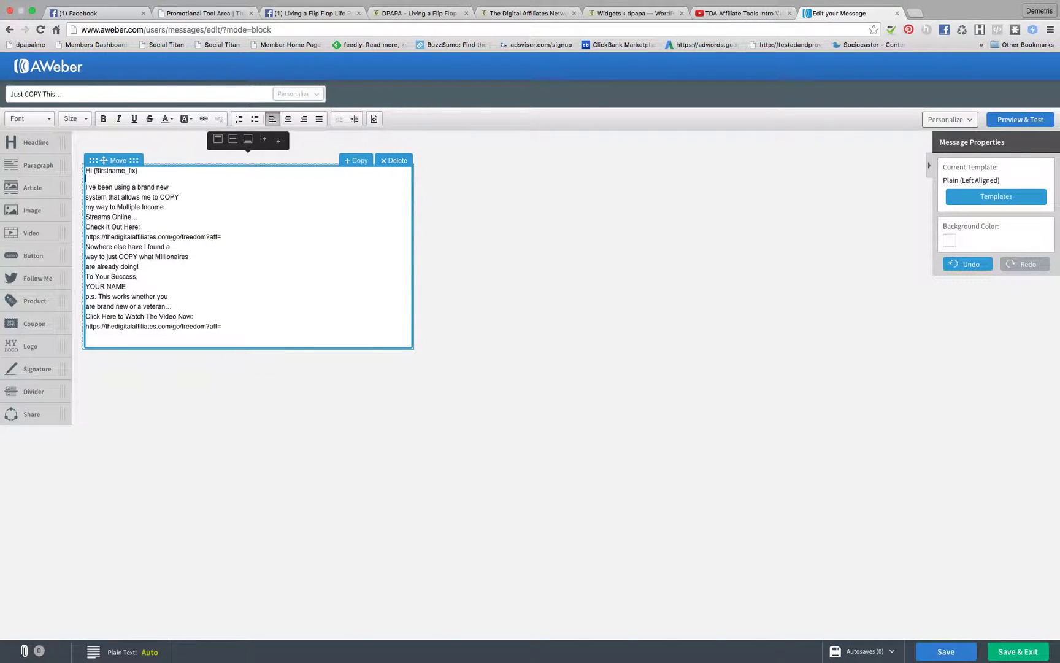
key("Up")
key("Return")
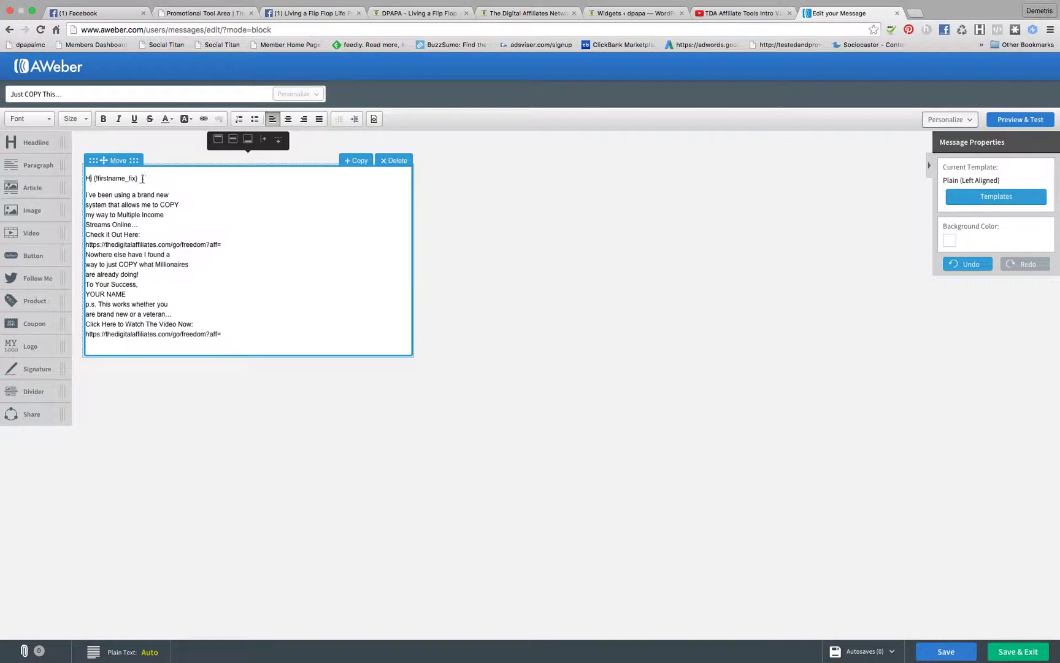
left_click_drag(137, 178, 97, 177)
Add blank lines above and below the 'Streams Online…' line.
left_click(263, 188)
key("Return")
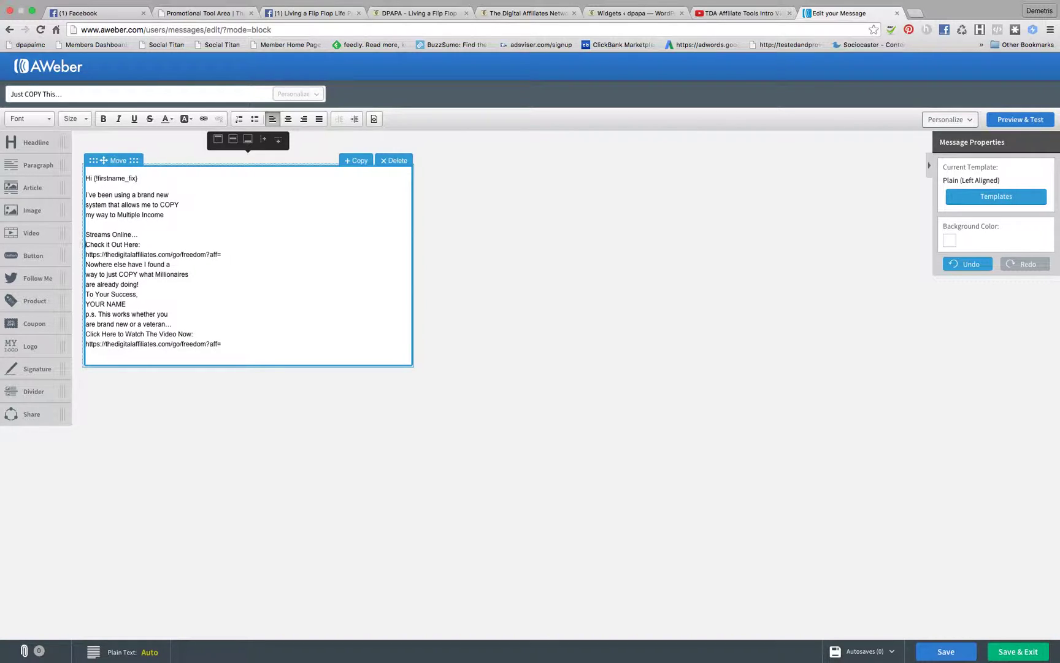
key("Return")
Append aff=RDuN6 to the first affiliate URL and copy the full URL.
left_click(239, 266)
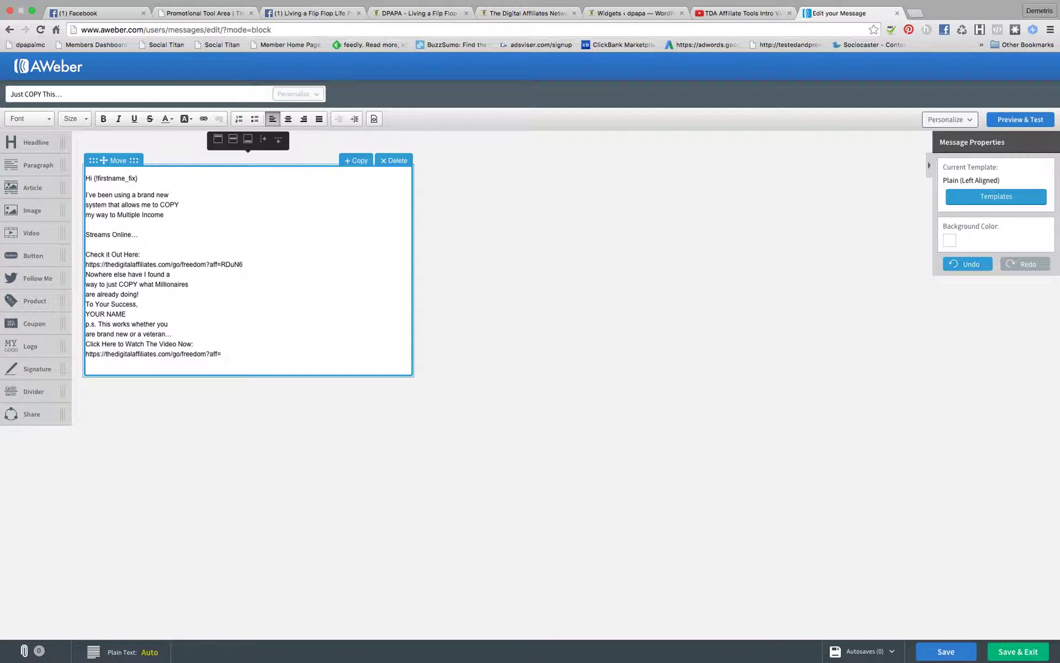
left_click_drag(244, 265, 85, 265)
right_click(115, 264)
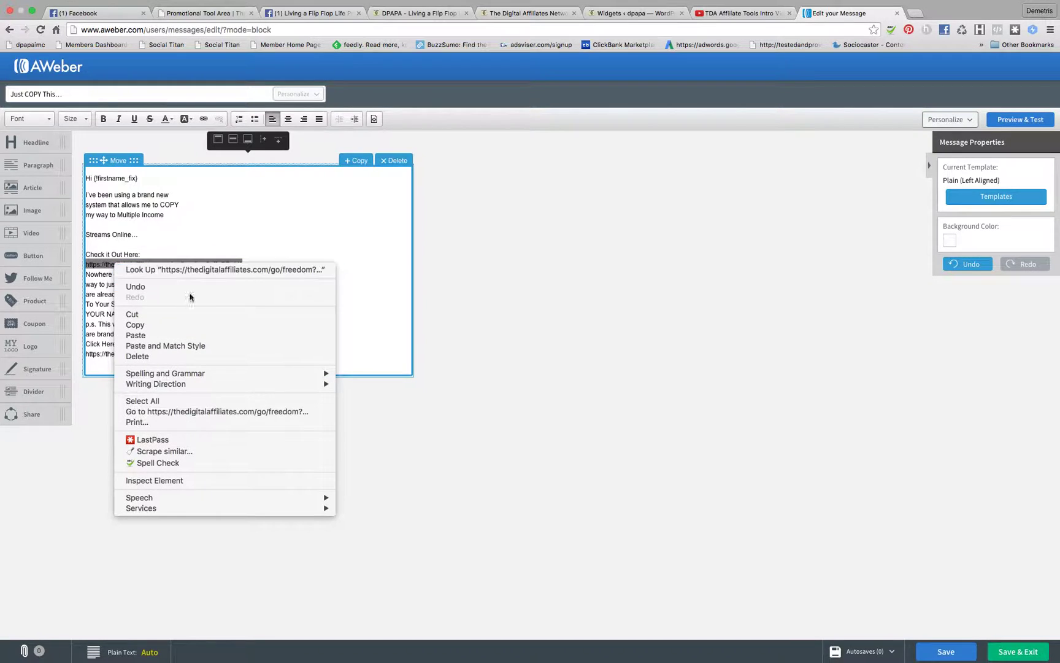
left_click(187, 324)
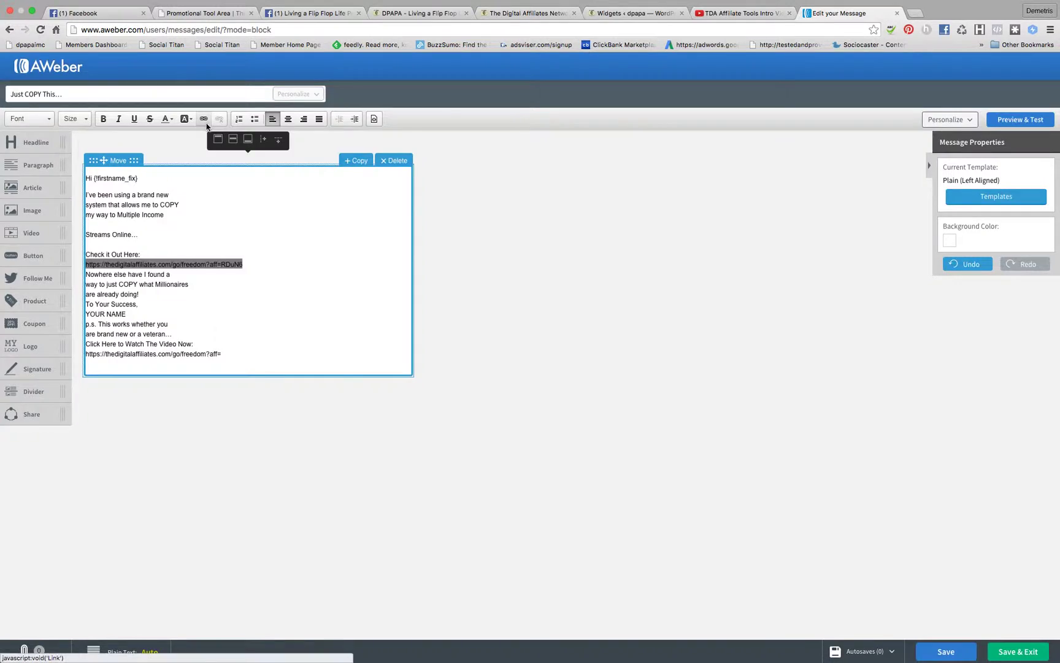
Paste the copied affiliate URL into a new link's address and edit it.
key("ctrl+l")
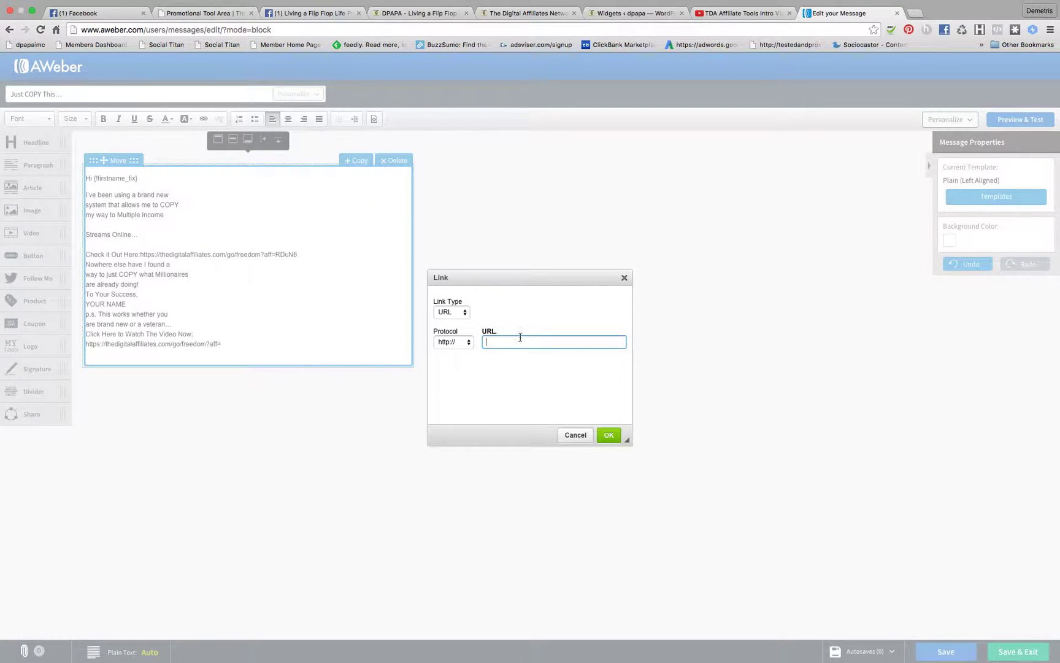
key("ctrl+v")
left_click(546, 345)
left_click_drag(499, 342, 477, 341)
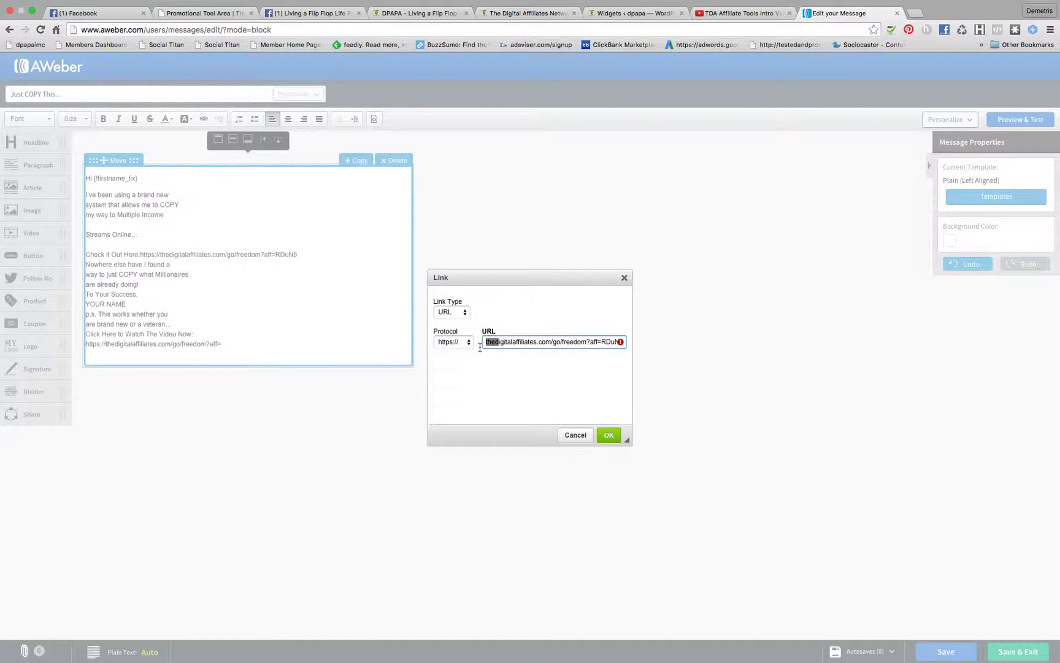
key("Left")
type("www.")
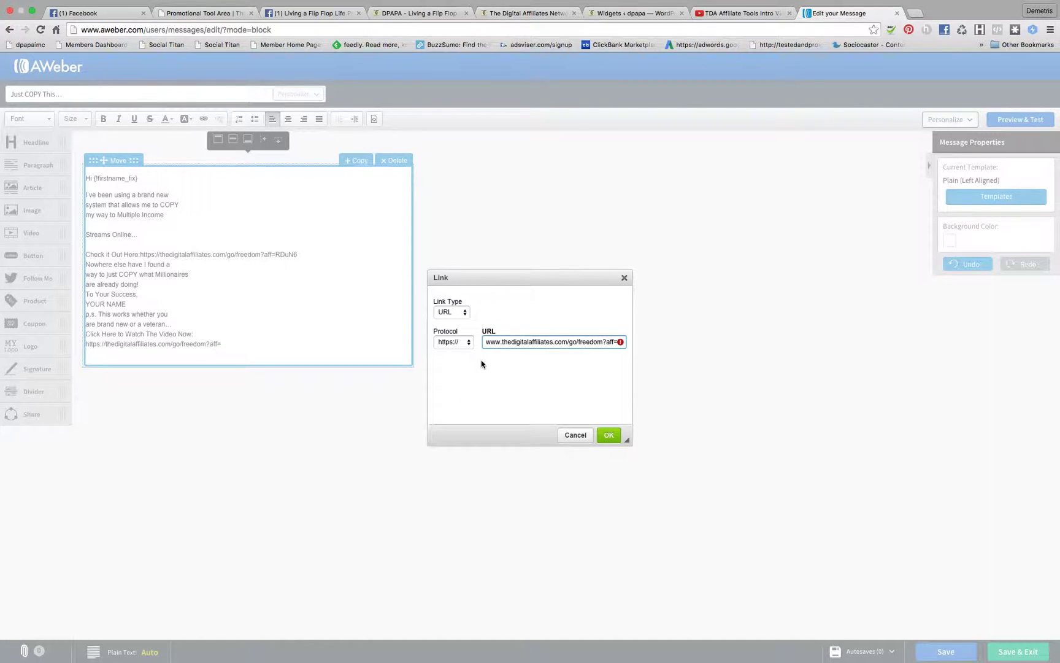
left_click_drag(526, 341, 672, 340)
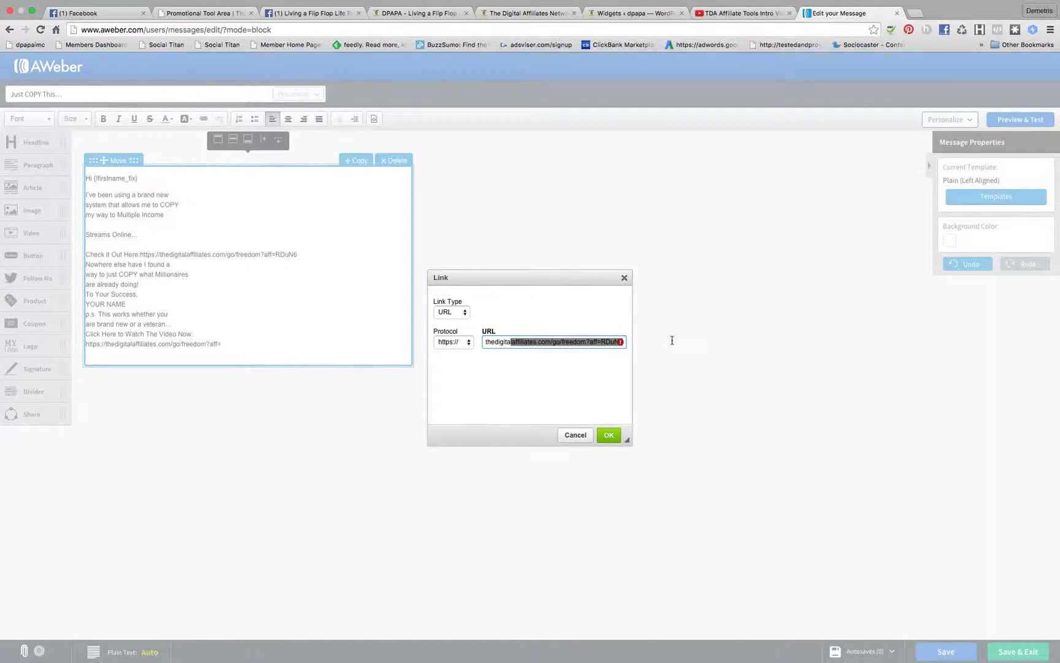
left_click_drag(603, 341, 464, 332)
left_click(465, 343)
left_click(467, 334)
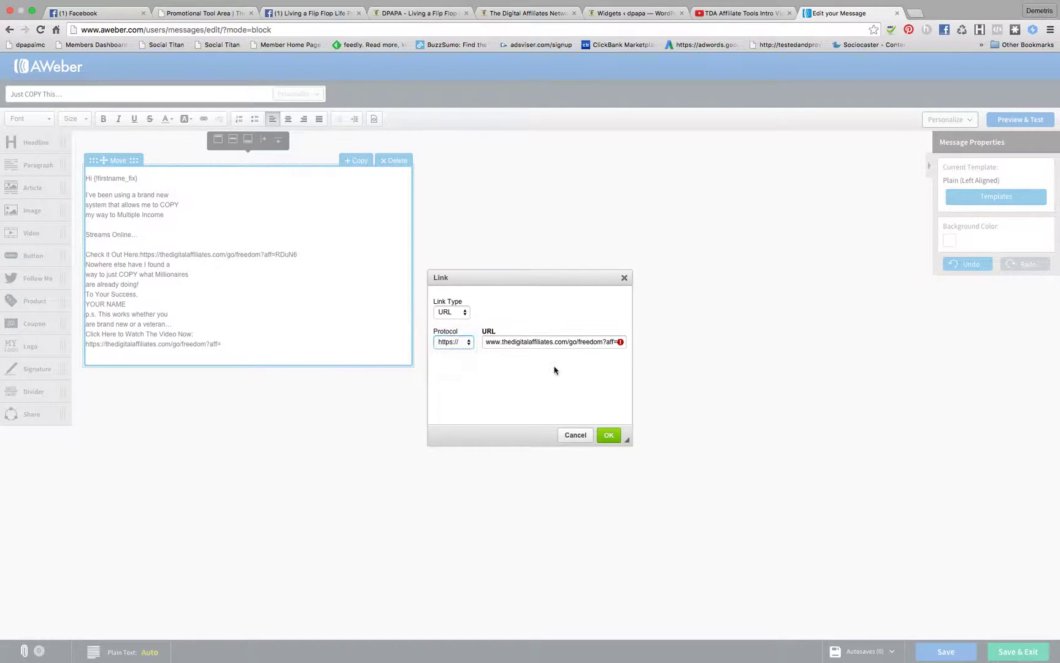
left_click(561, 342)
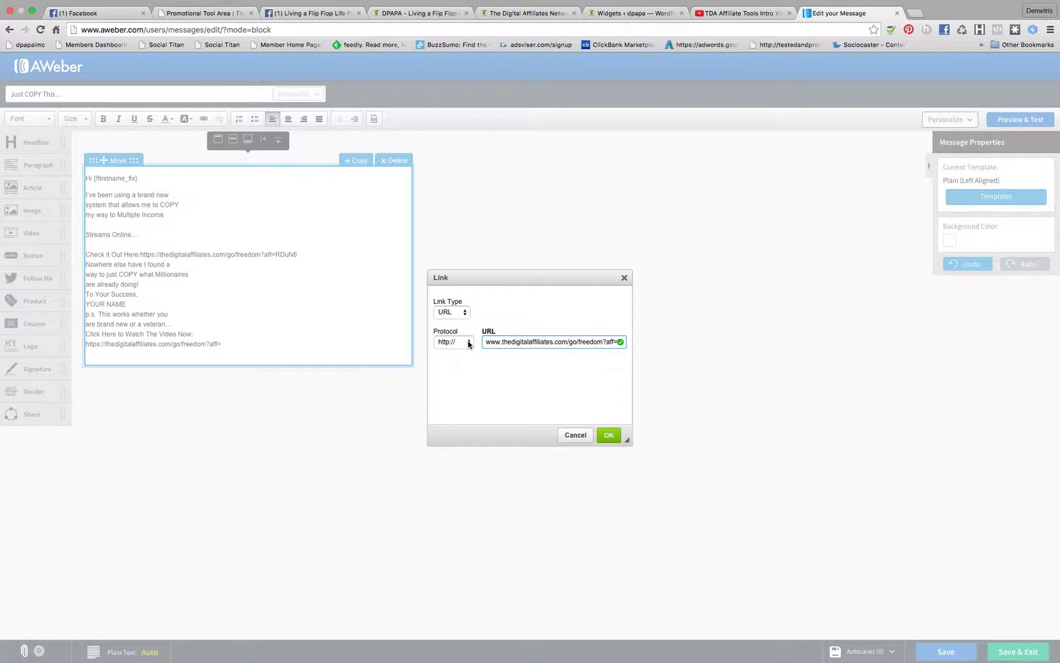
left_click(469, 344)
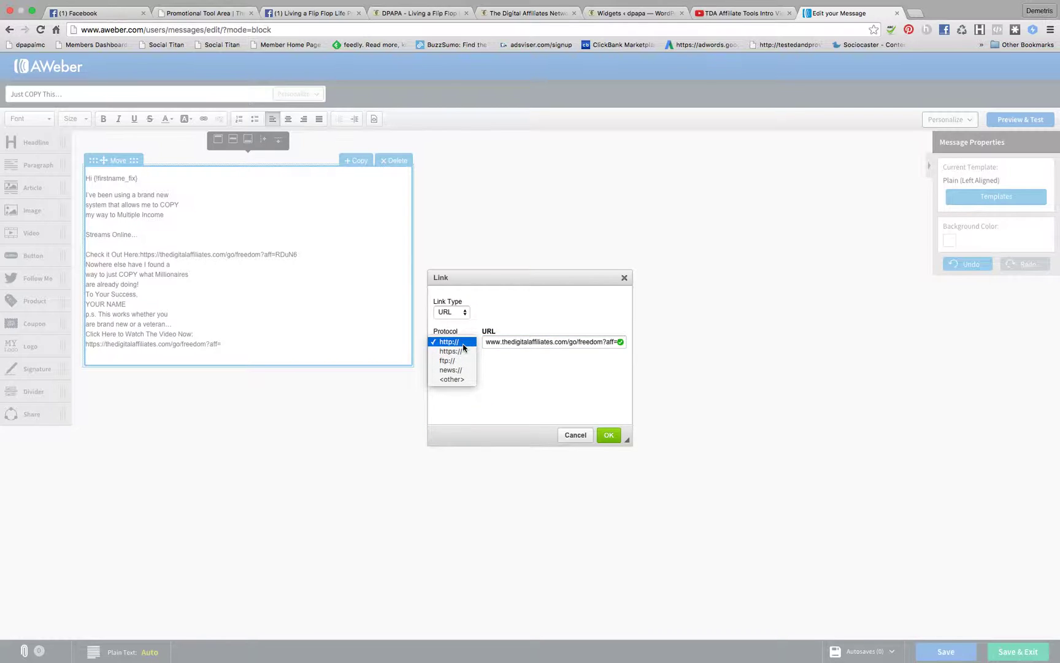
left_click(510, 341)
double_click(503, 342)
left_click(499, 341)
left_click_drag(499, 342, 488, 341)
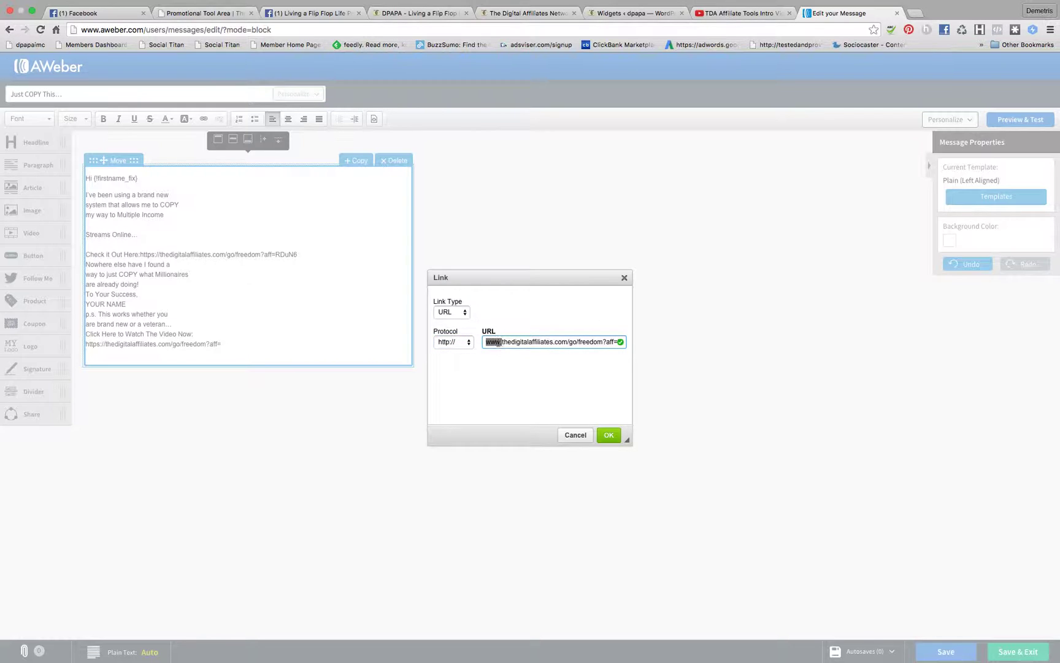
key("BackSpace")
left_click(520, 386)
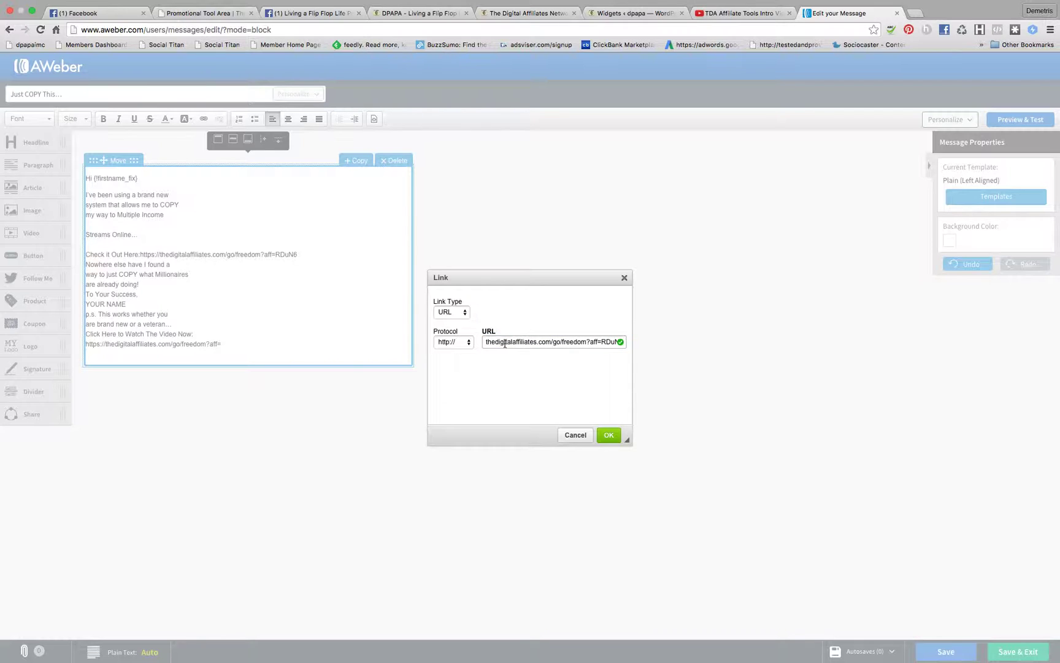
left_click(608, 435)
left_click(265, 277)
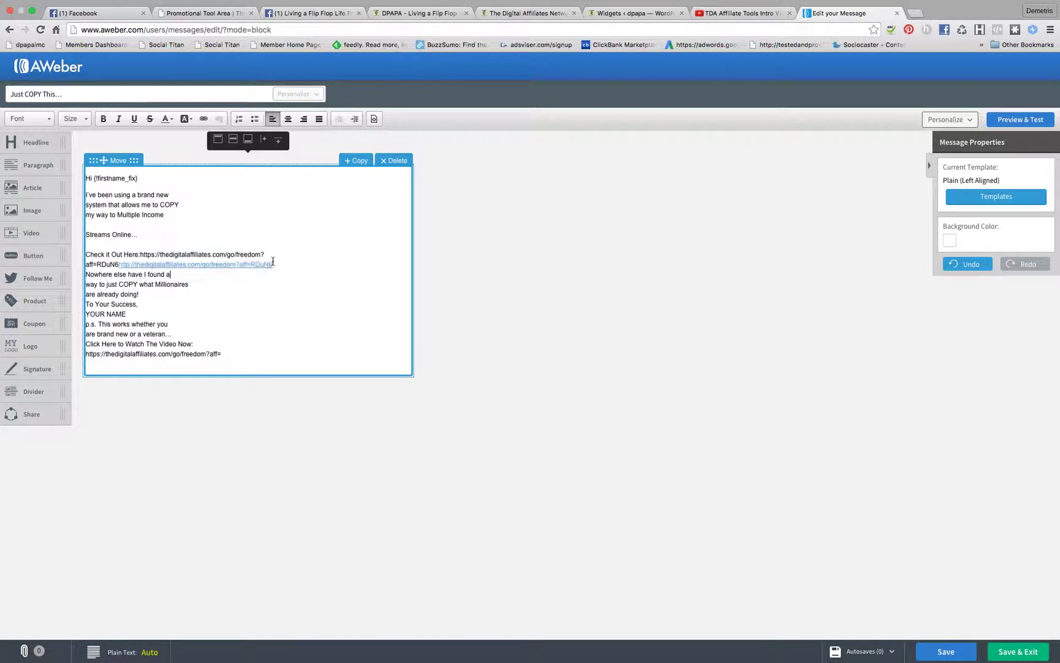
Replace the leftover plain-text URL with '==>' before the link and add blank lines around it.
left_click(115, 264)
left_click_drag(115, 264, 143, 253)
key("BackSpace")
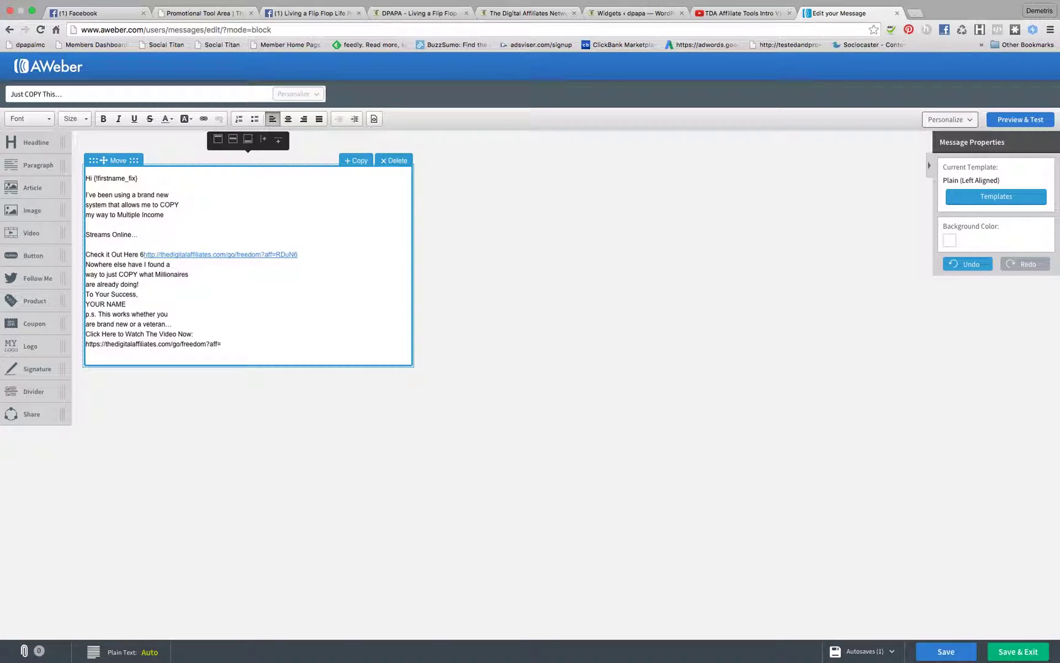
key("BackSpace")
type(">")
key("Return")
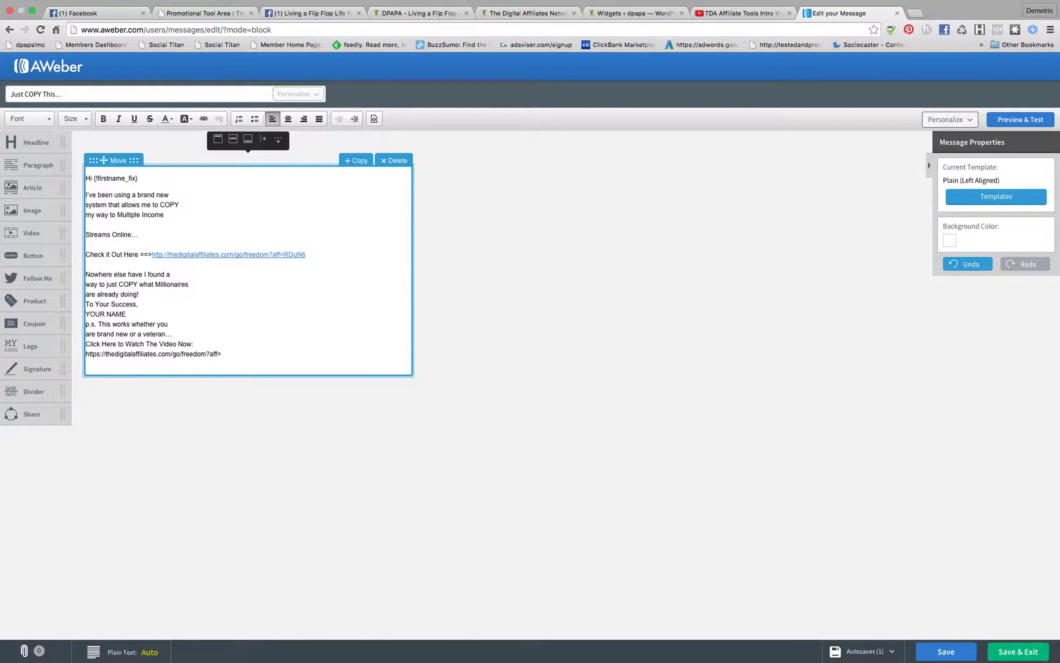
key("Return")
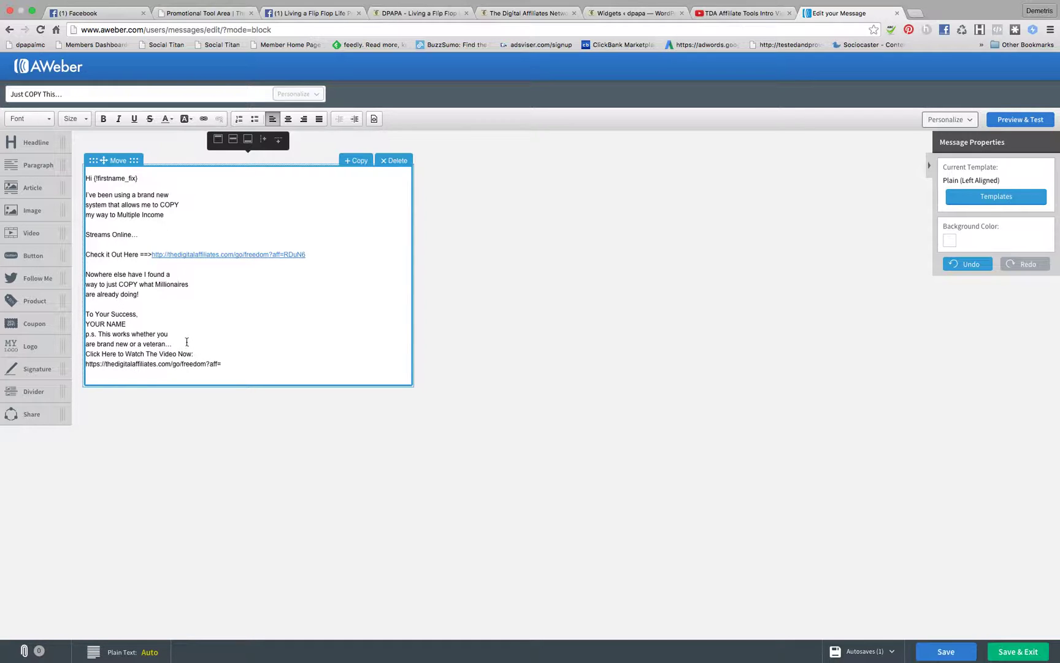
Delete the 'To Your Success' sign-off lines and cut out the p.s. section.
triple_click(144, 322)
key("BackSpace")
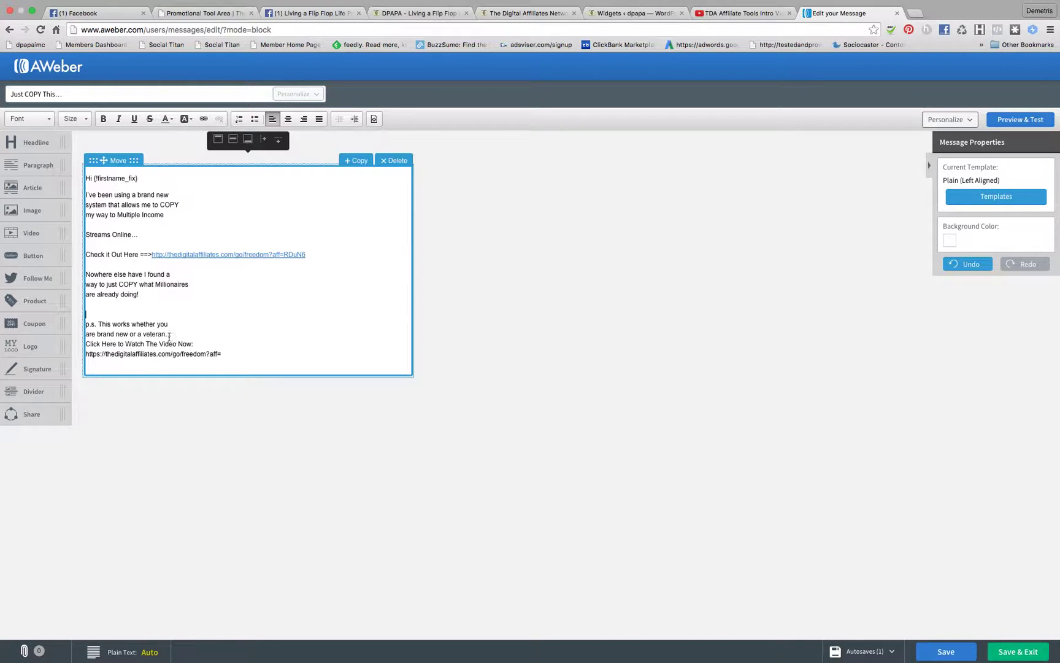
left_click_drag(229, 351, 86, 325)
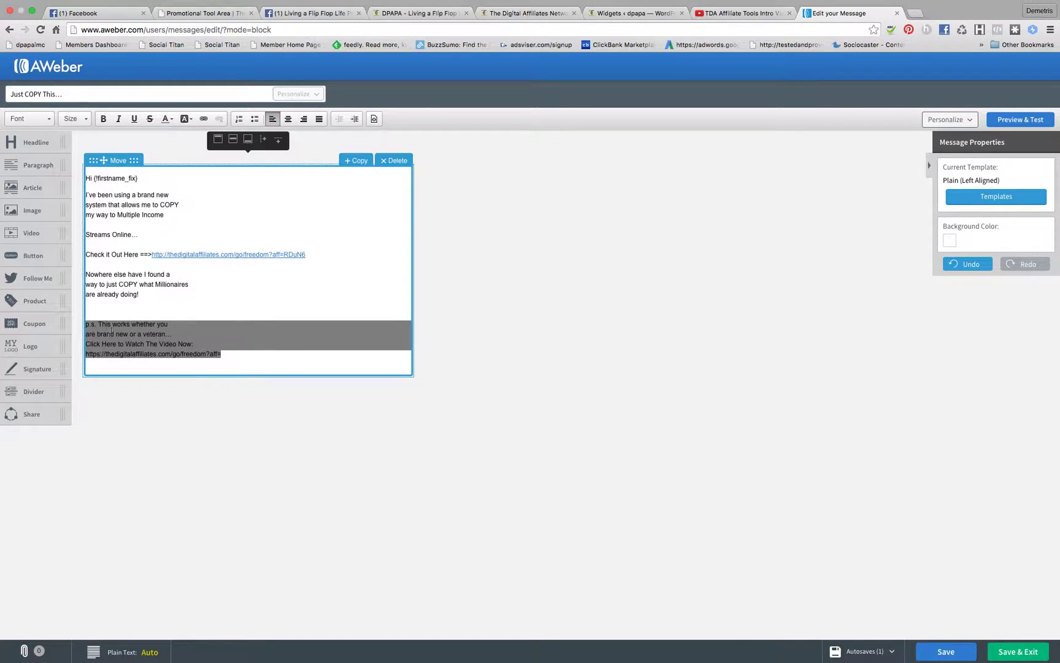
right_click(112, 331)
left_click(184, 379)
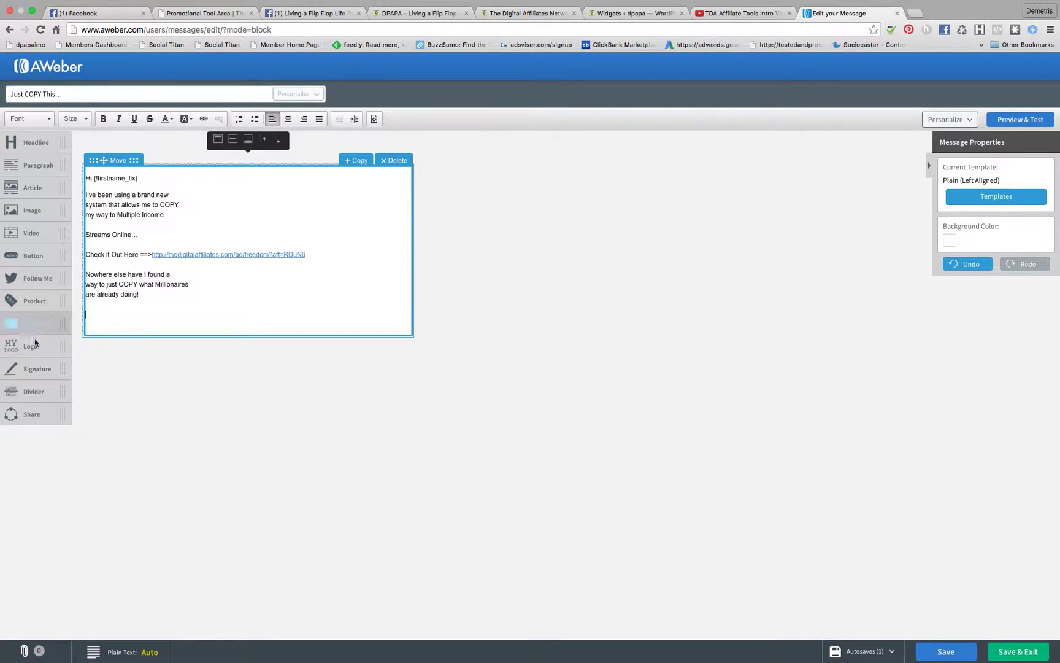
Add The Digital Affiliates logo below the text, paste the p.s. back, and remove the signature block.
left_click_drag(34, 368, 126, 377)
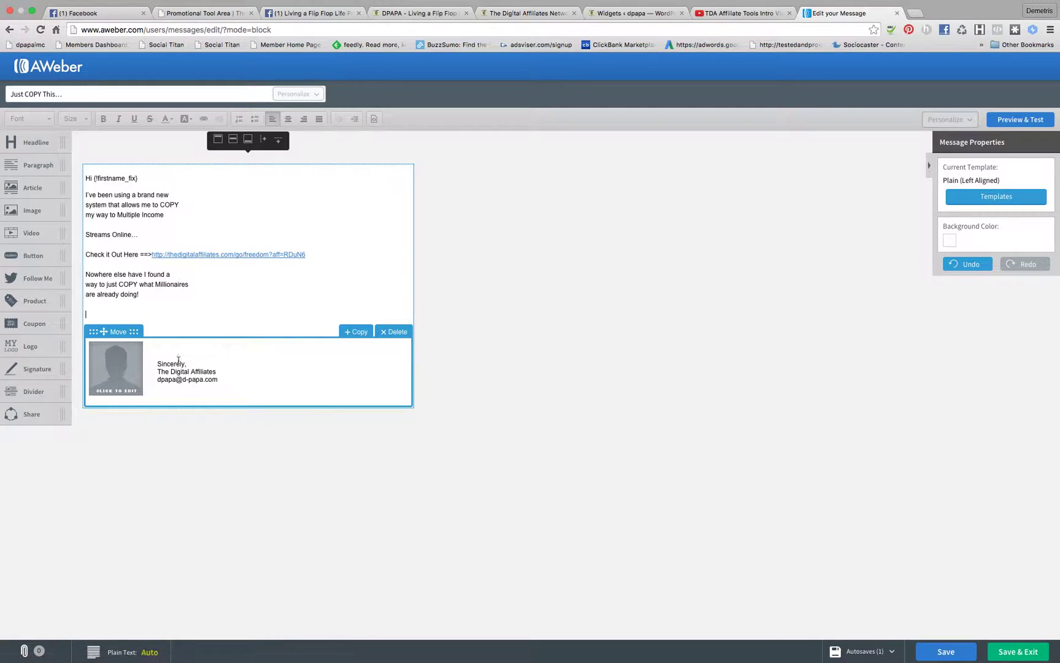
mouse_move(248, 369)
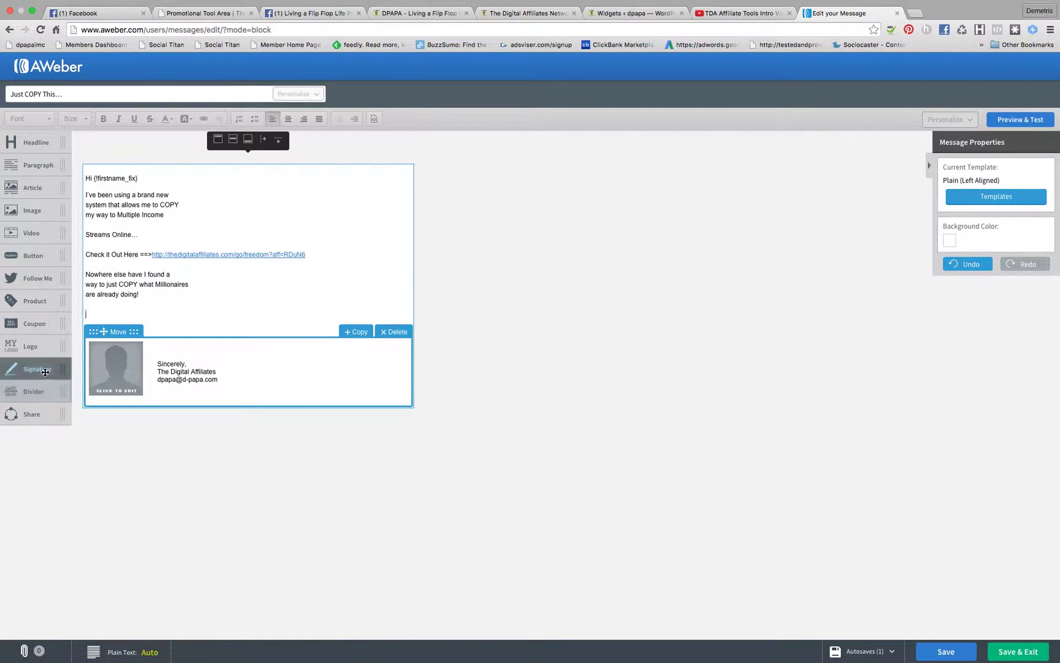
left_click_drag(37, 347, 232, 431)
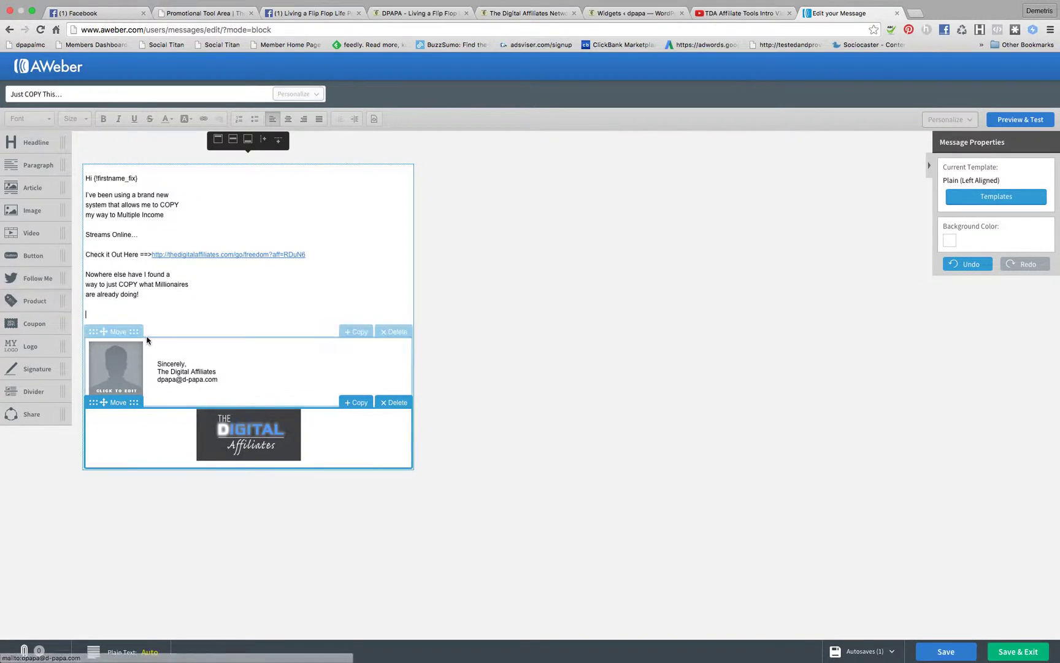
key("ctrl+v")
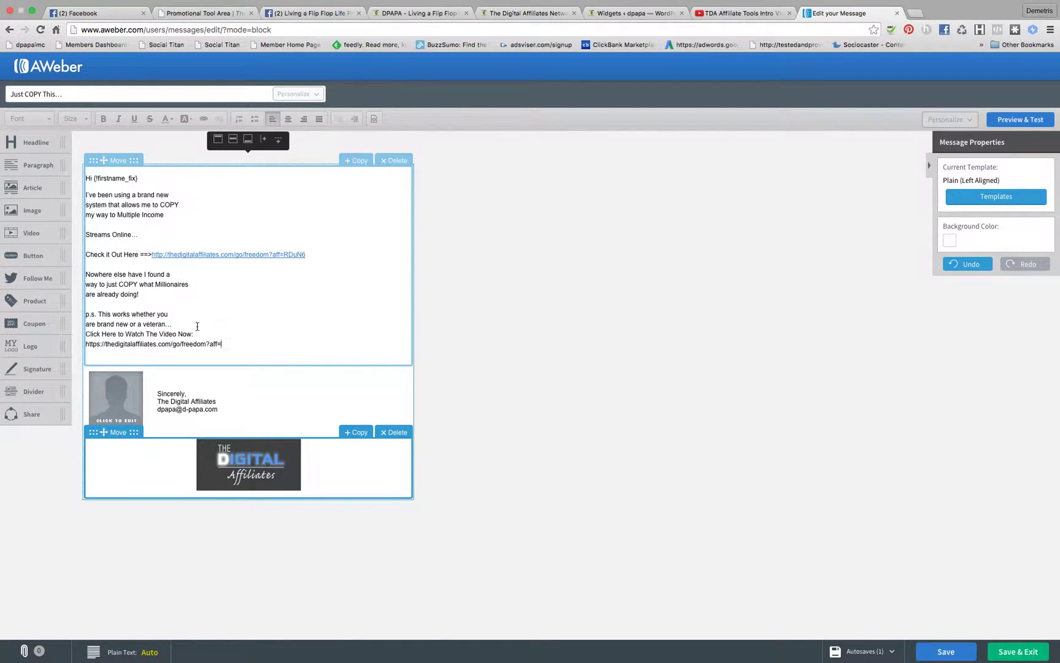
mouse_move(86, 314)
left_mouse_down()
mouse_move(203, 336)
mouse_move(277, 367)
left_mouse_up()
left_click(398, 371)
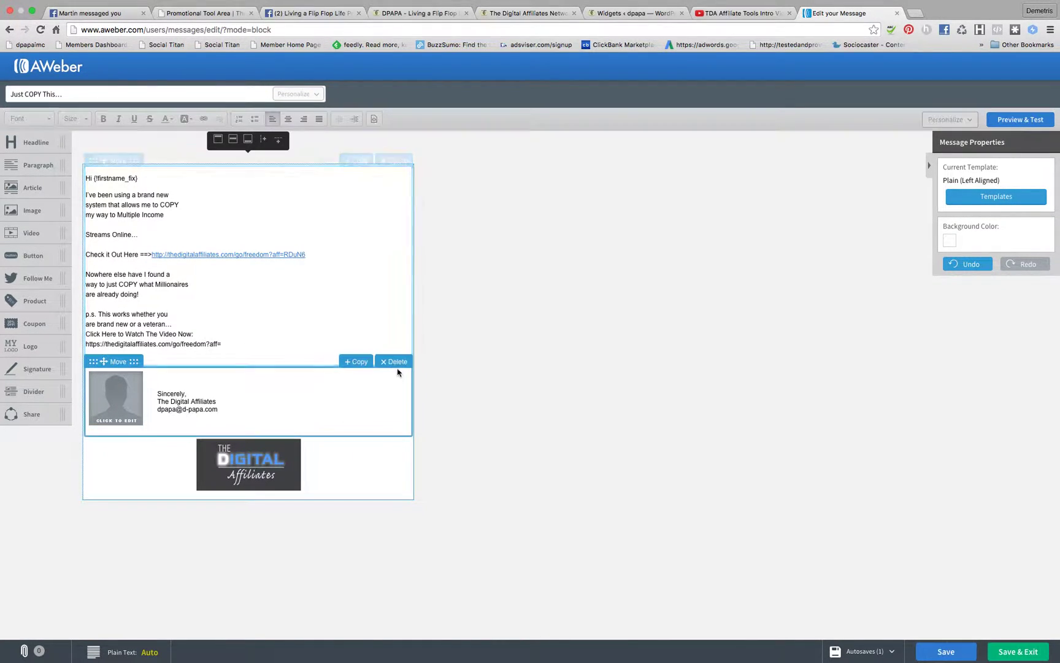
left_click(396, 362)
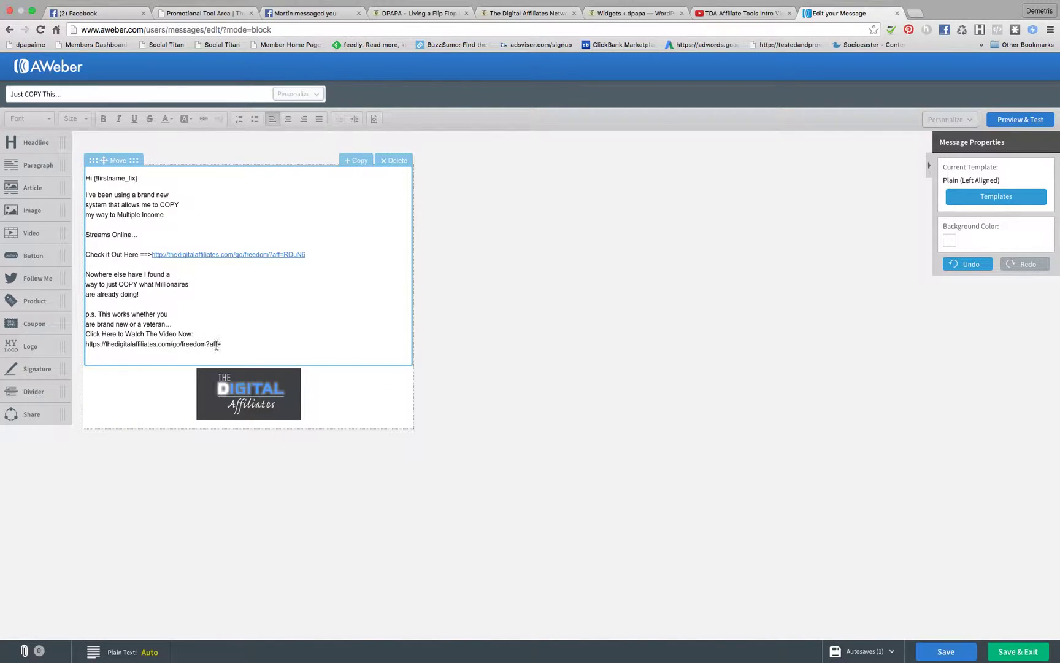
Select the final p.s. URL and paste the affiliate address as its link target.
left_click(231, 345)
type("DuN")
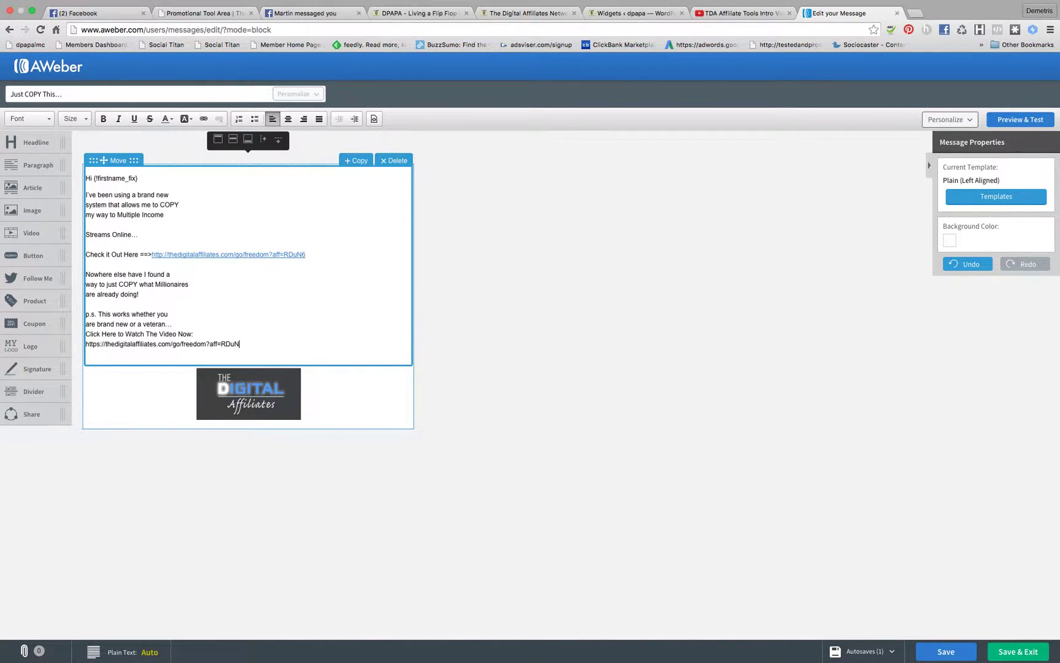
type("6")
left_click_drag(245, 345, 85, 345)
left_click(204, 119)
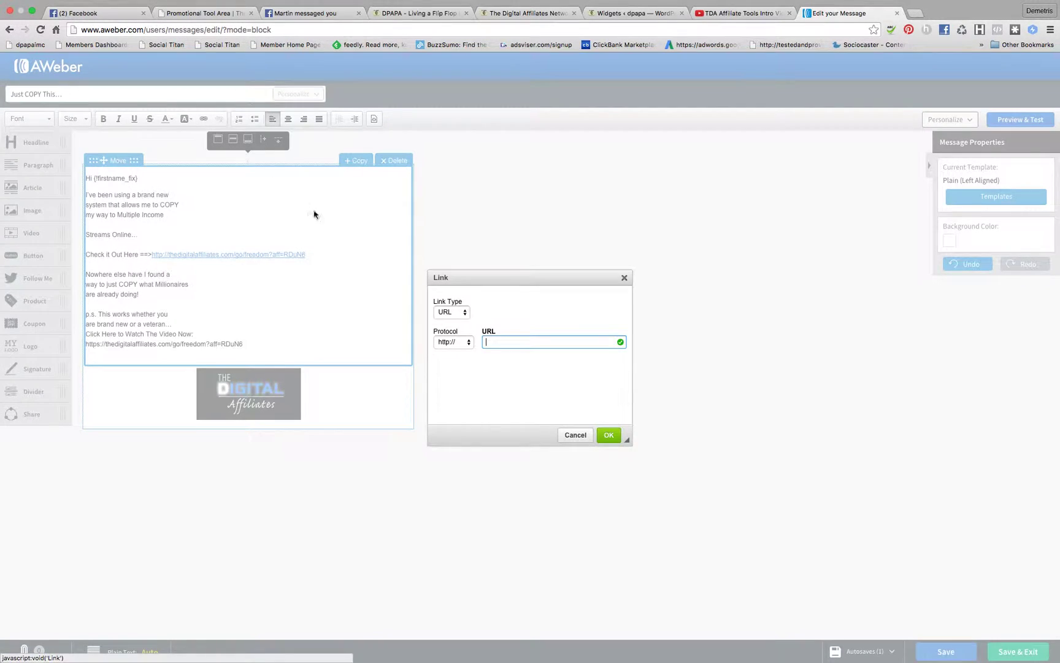
key("ctrl+v")
key("Right")
key("Right")
key("Right")
key("Right")
key("Right")
key("Right")
key("Right")
key("Right")
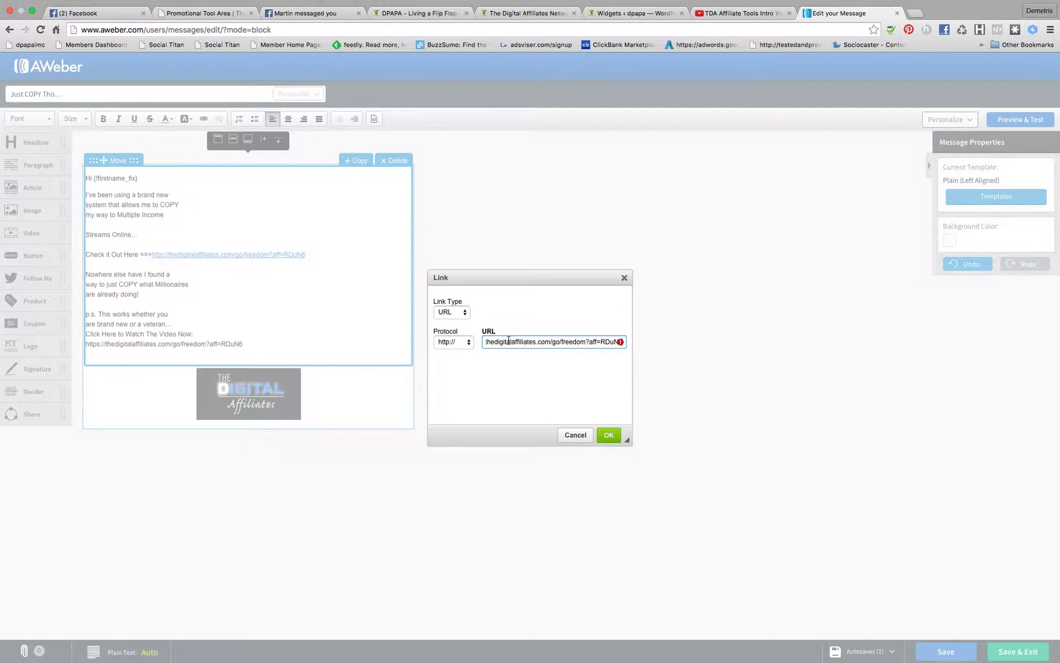
Strip stray text from the link address, set the https protocol, and apply the link.
left_click(453, 342)
left_click(498, 342)
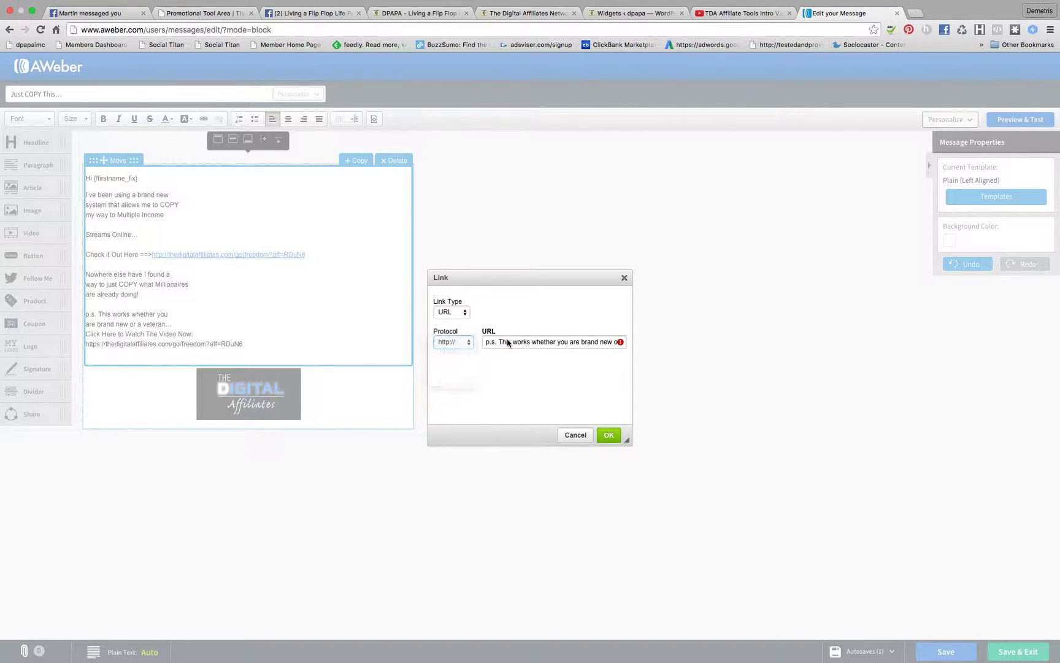
mouse_move(486, 342)
left_mouse_down()
mouse_move(623, 343)
mouse_move(576, 341)
left_mouse_up()
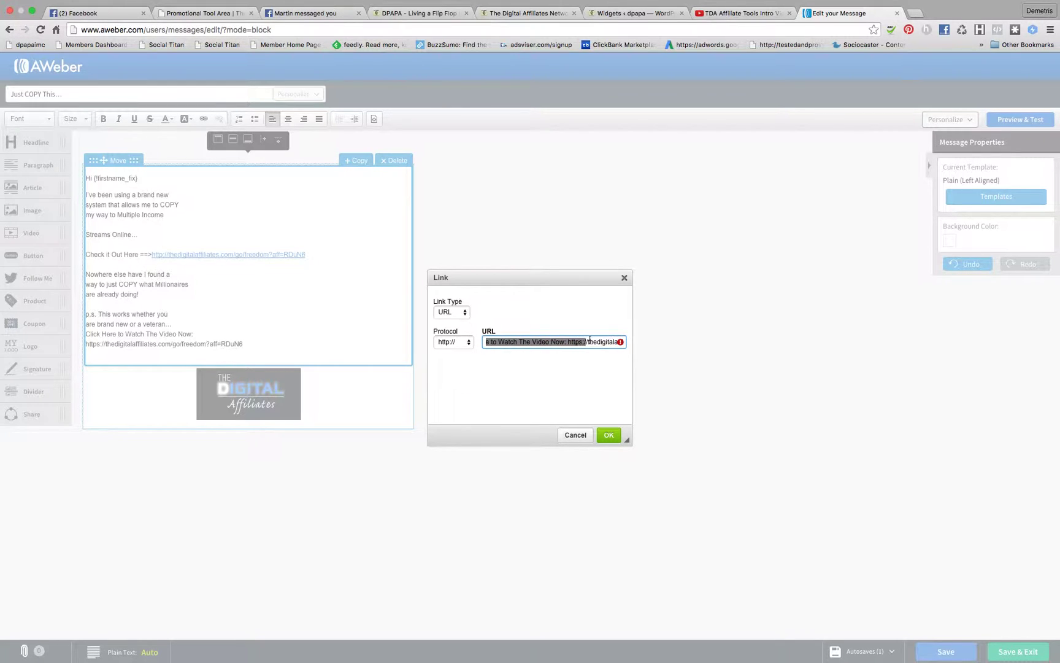
key("BackSpace")
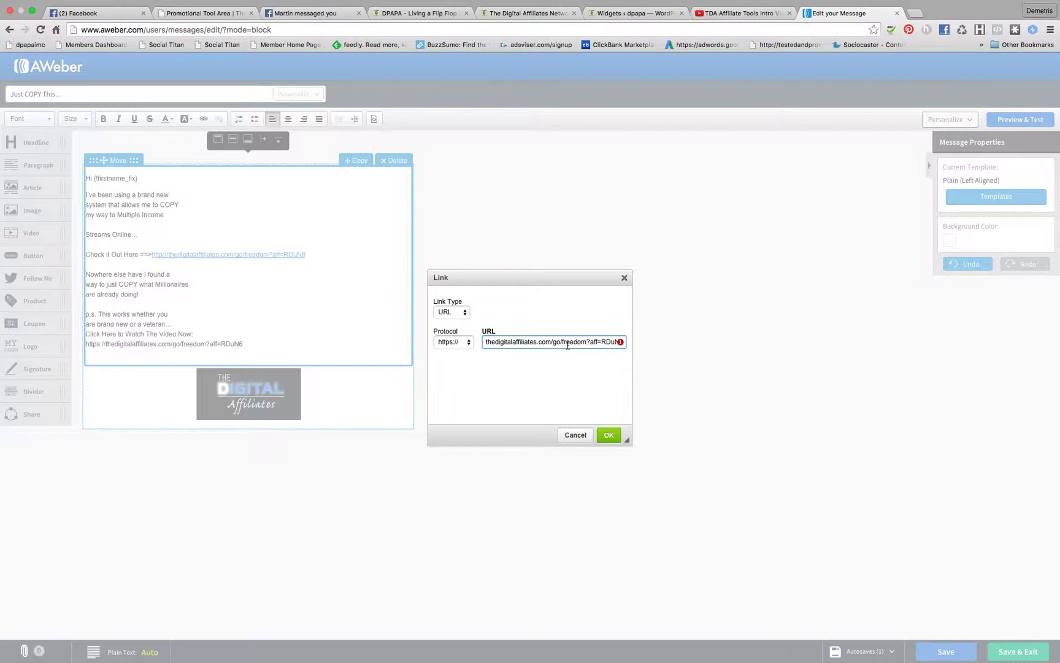
left_click_drag(566, 342, 469, 344)
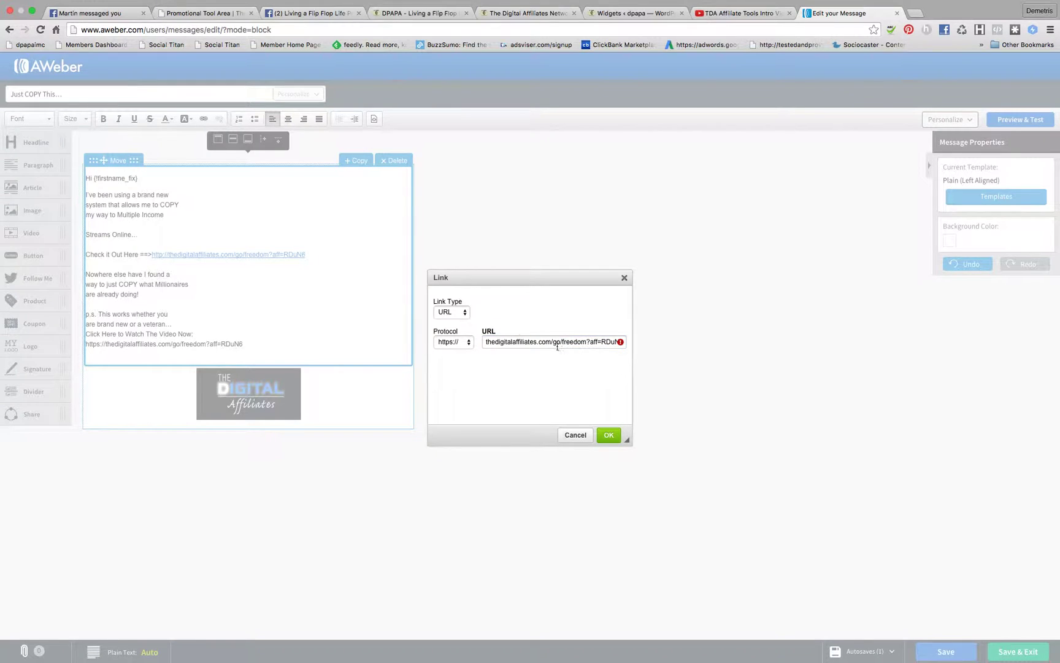
left_click(469, 344)
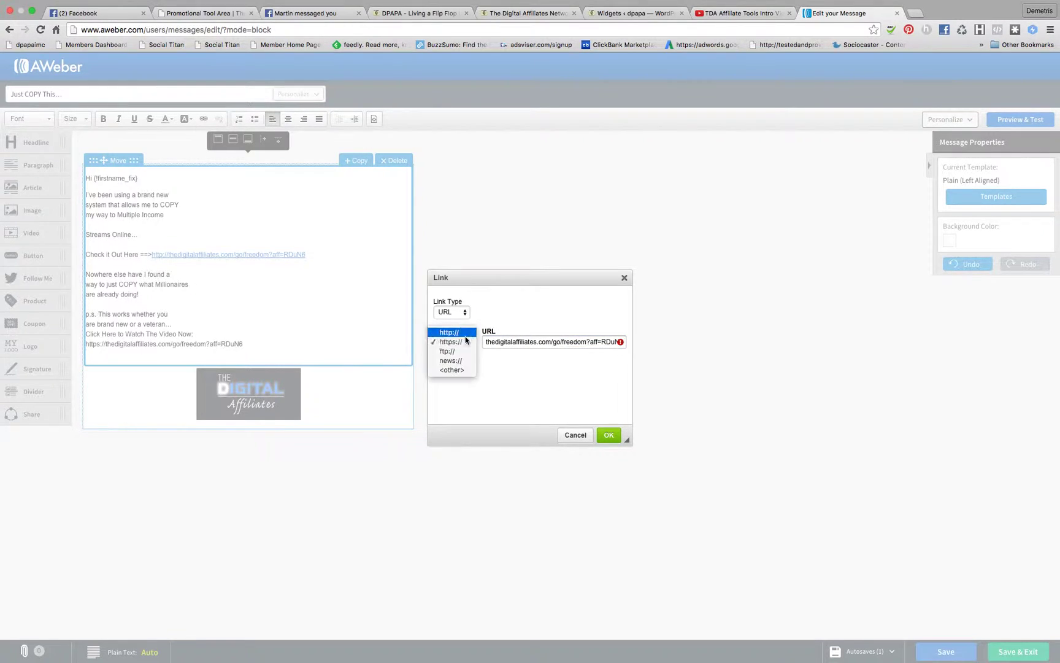
left_click(457, 341)
key("Up")
left_click(515, 340)
left_click(528, 368)
left_click(609, 435)
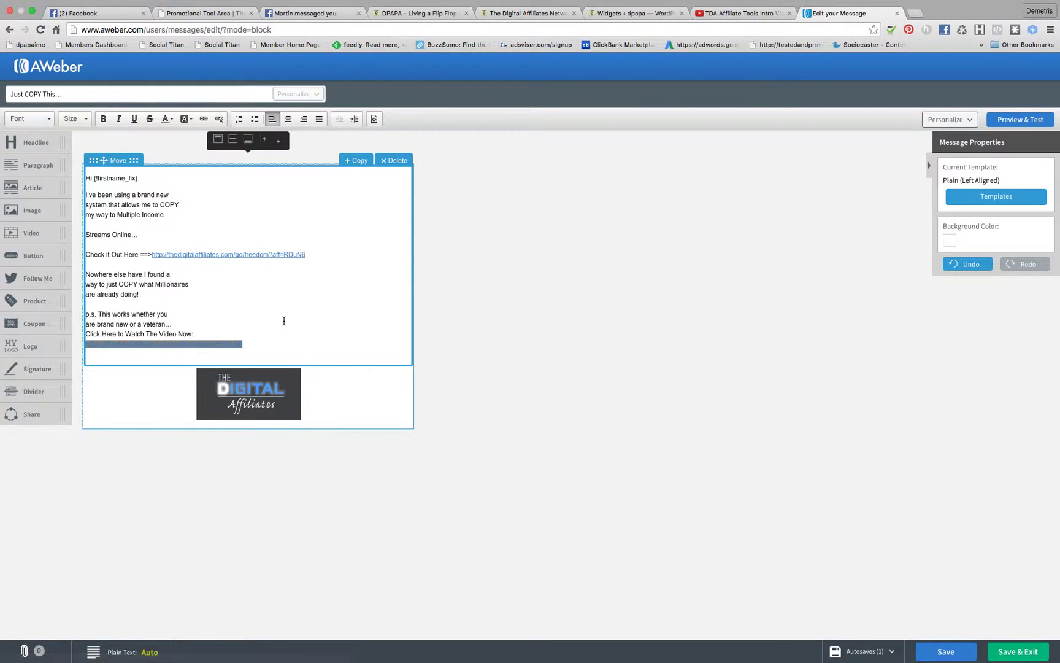
left_click(282, 318)
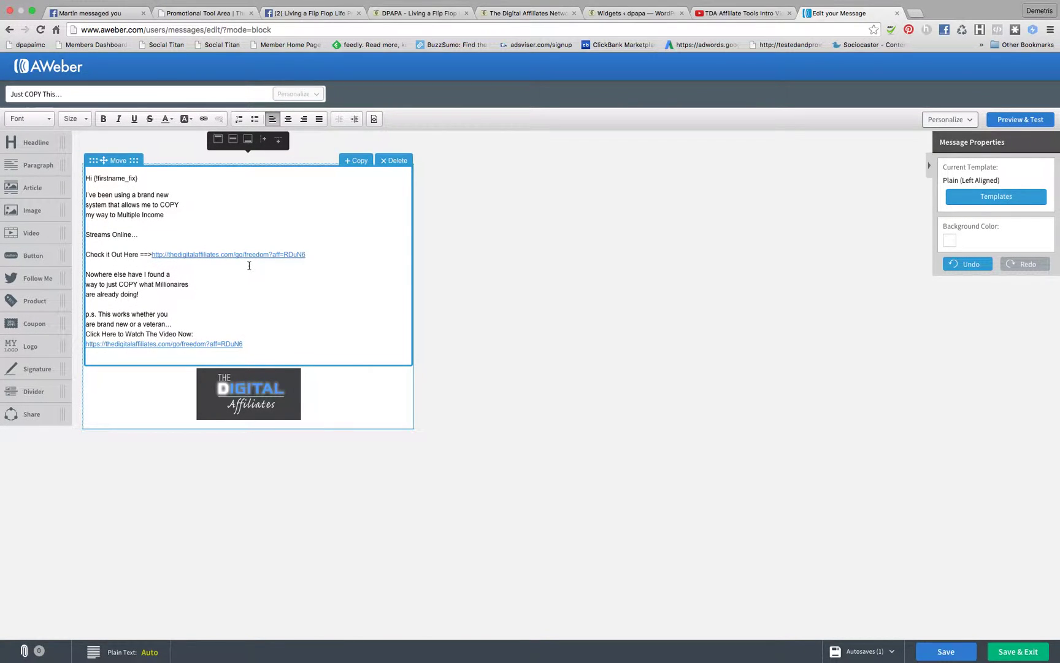
Trim both link texts down to the bare domain thedigitalaffiliates.com.
left_click_drag(306, 254, 153, 256)
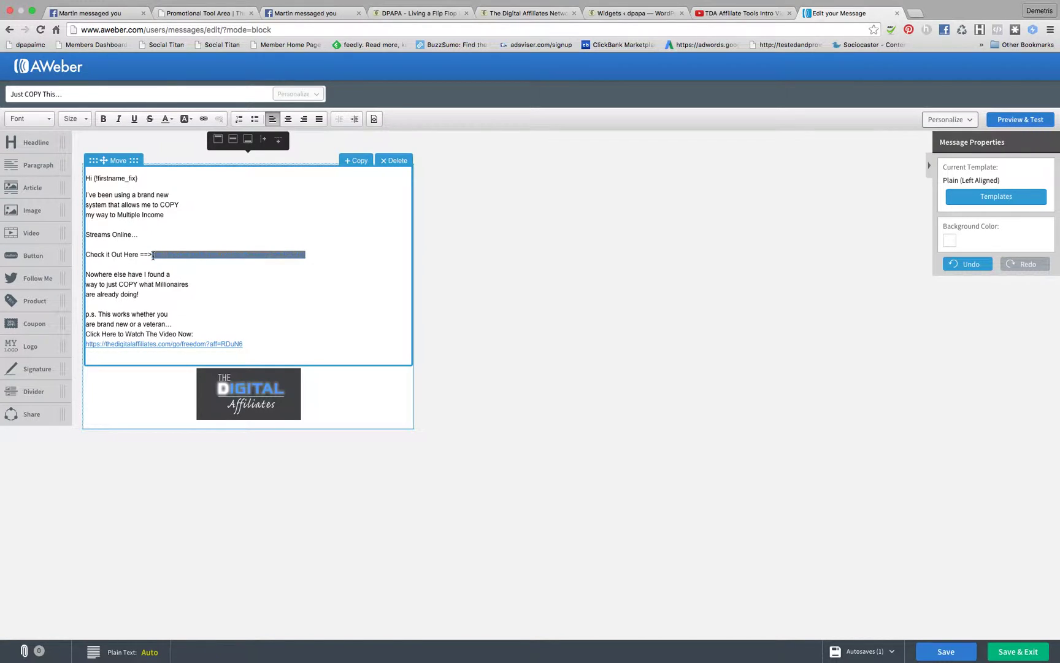
left_click(292, 262)
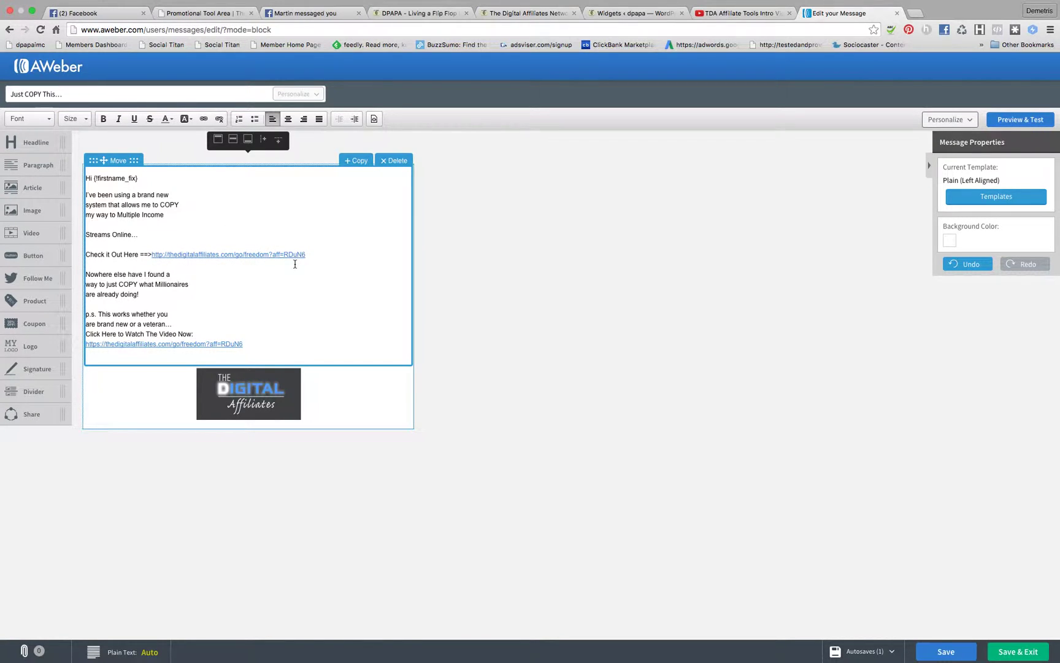
key("BackSpace")
key("BackSpace")
key("BackSpace")
key("BackSpace")
key("BackSpace")
key("BackSpace")
key("BackSpace")
key("BackSpace")
key("BackSpace")
key("BackSpace")
key("Delete")
key("Delete")
key("Delete")
key("BackSpace")
key("BackSpace")
key("BackSpace")
key("BackSpace")
left_click(151, 256)
left_click(217, 344)
key("Delete")
key("Delete")
key("Delete")
key("Delete")
key("Delete")
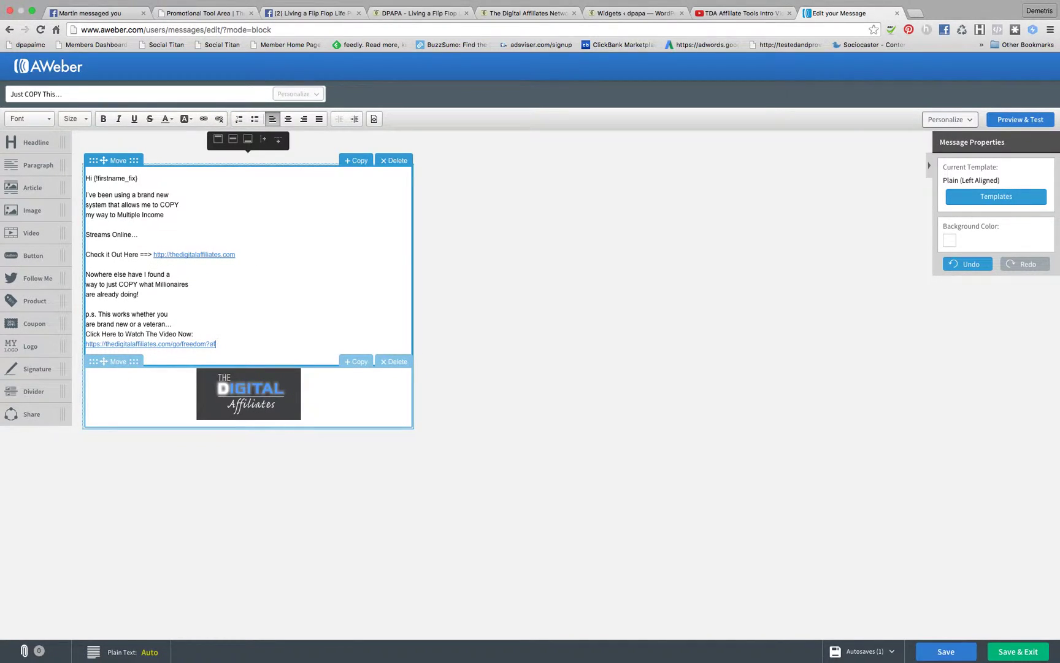
key("BackSpace")
key("BackSpace")
key("BackSpace")
key("BackSpace")
key("BackSpace")
key("BackSpace")
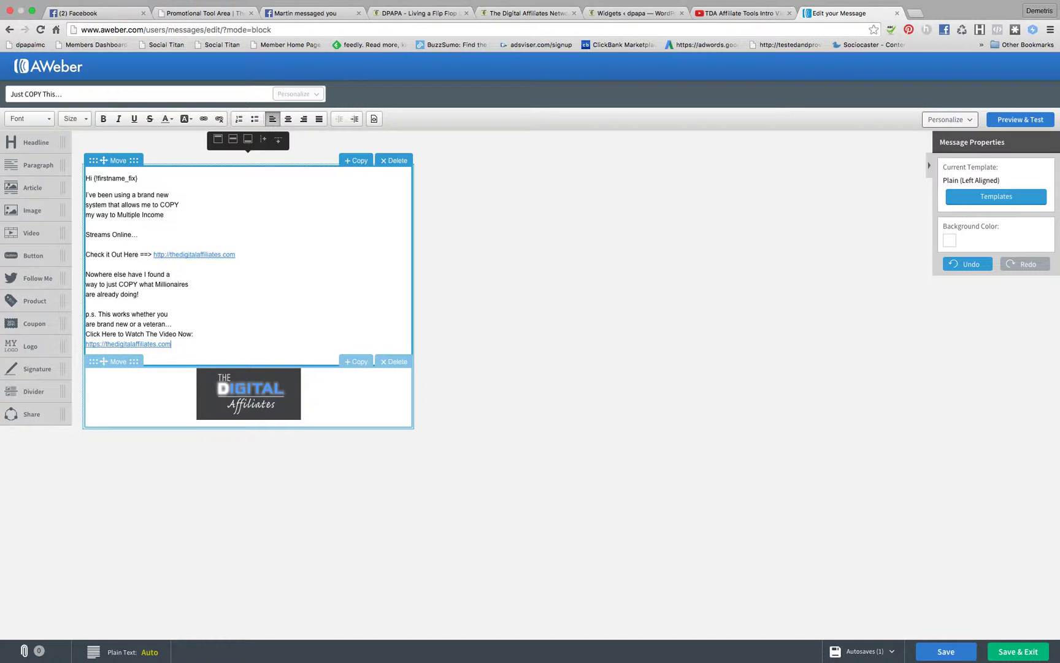
Check the first link's target without changes, then Save & Exit the email.
right_click(211, 255)
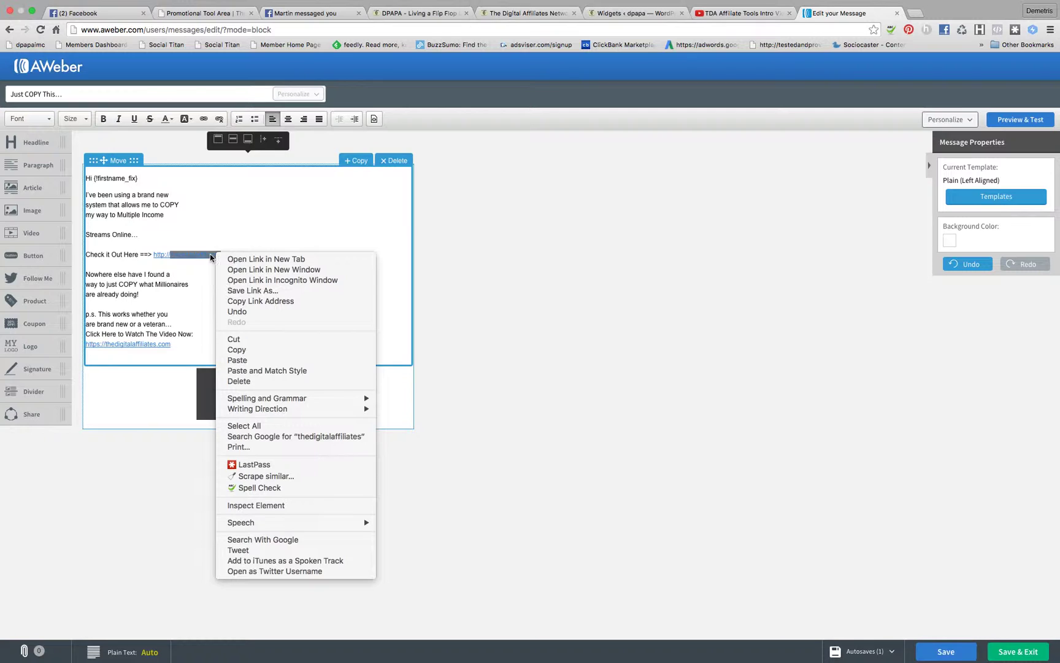
left_click(213, 251)
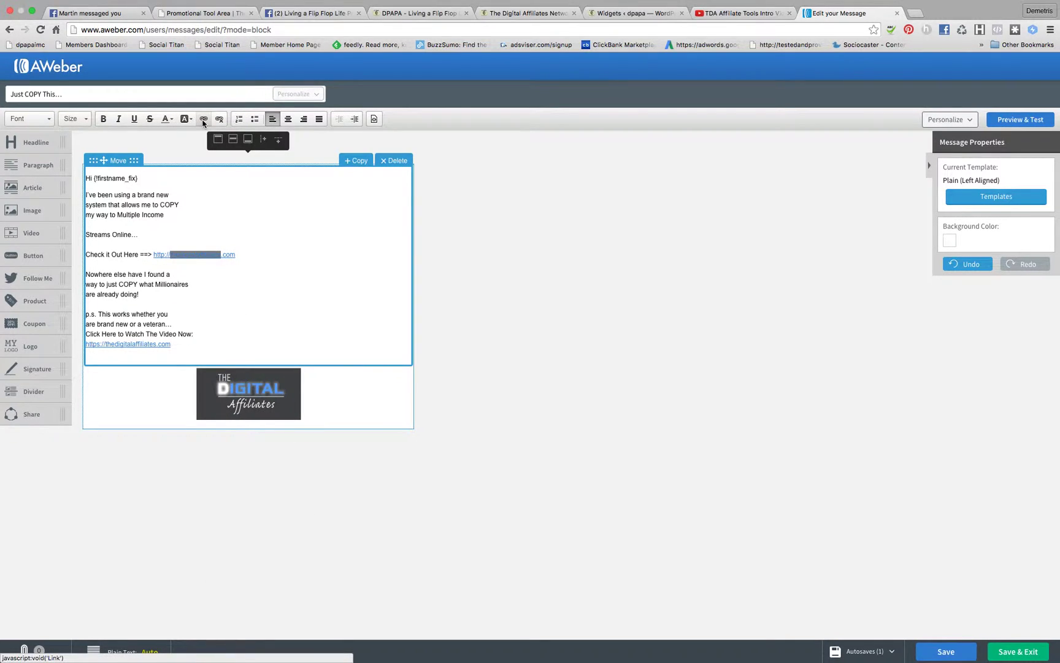
left_click(204, 120)
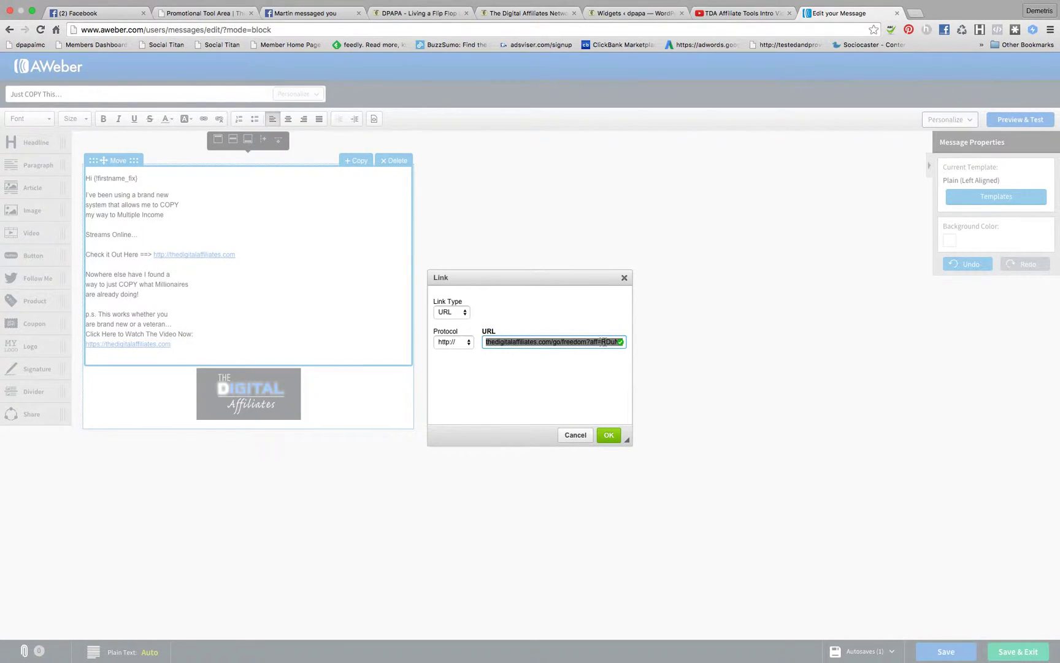
left_click(576, 435)
left_click(248, 272)
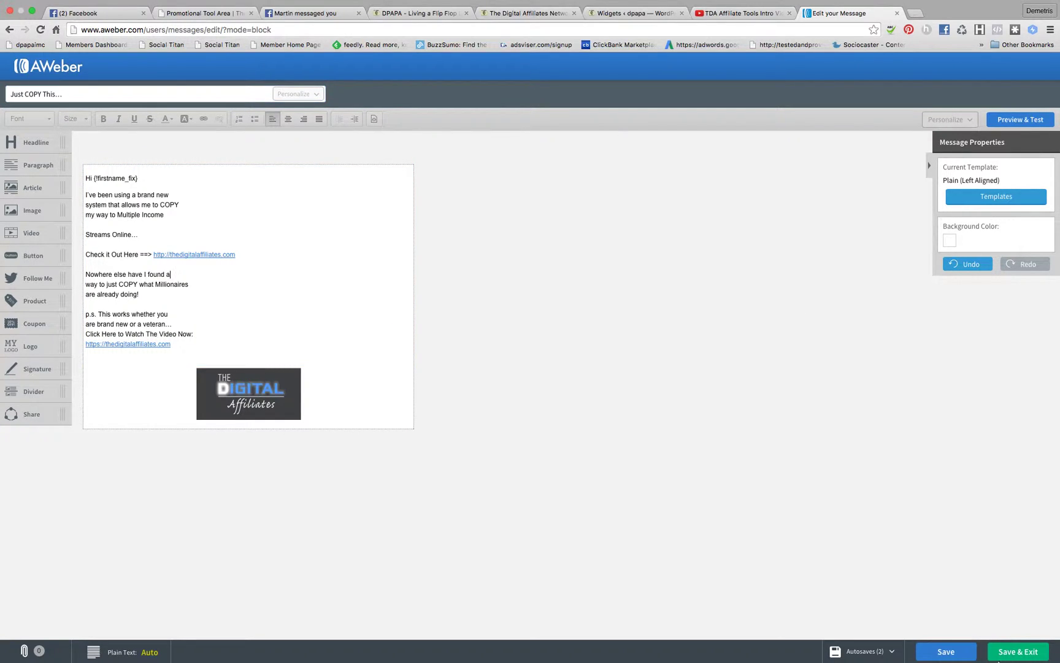
left_click(1032, 652)
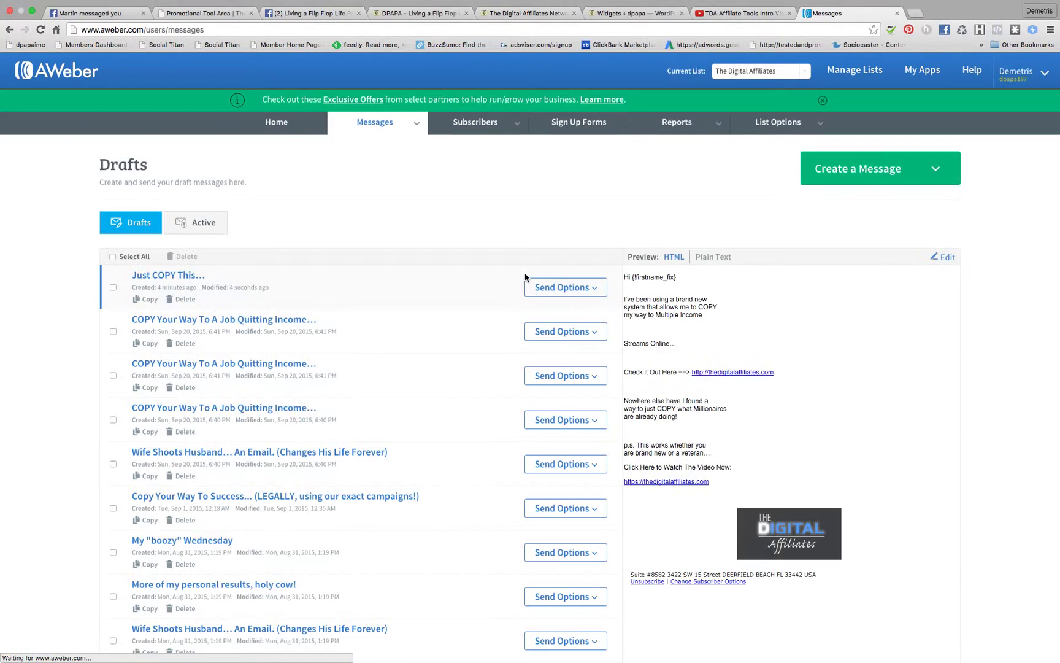
Add the draft as follow-up #12, sent one day later in each subscriber's local time.
left_click(594, 290)
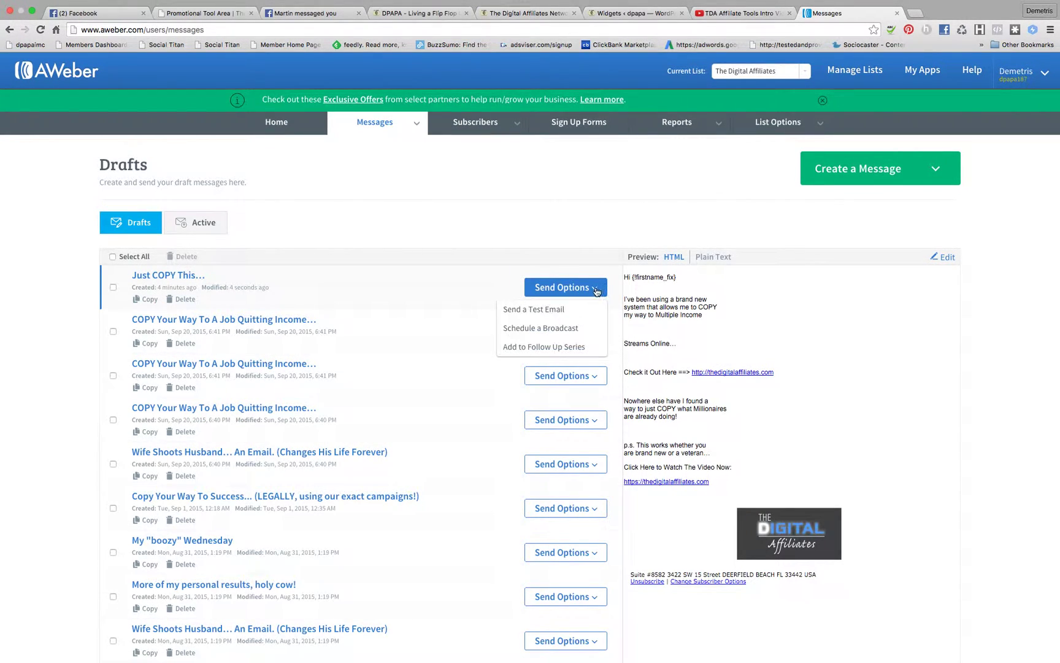
left_click(556, 348)
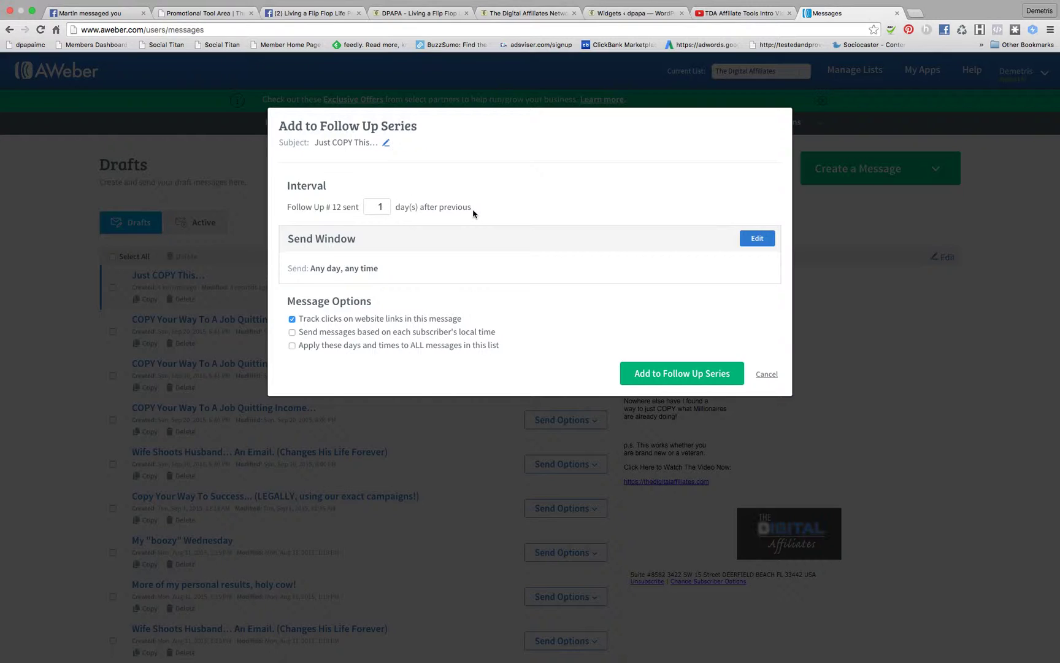
left_click(292, 333)
left_click(696, 377)
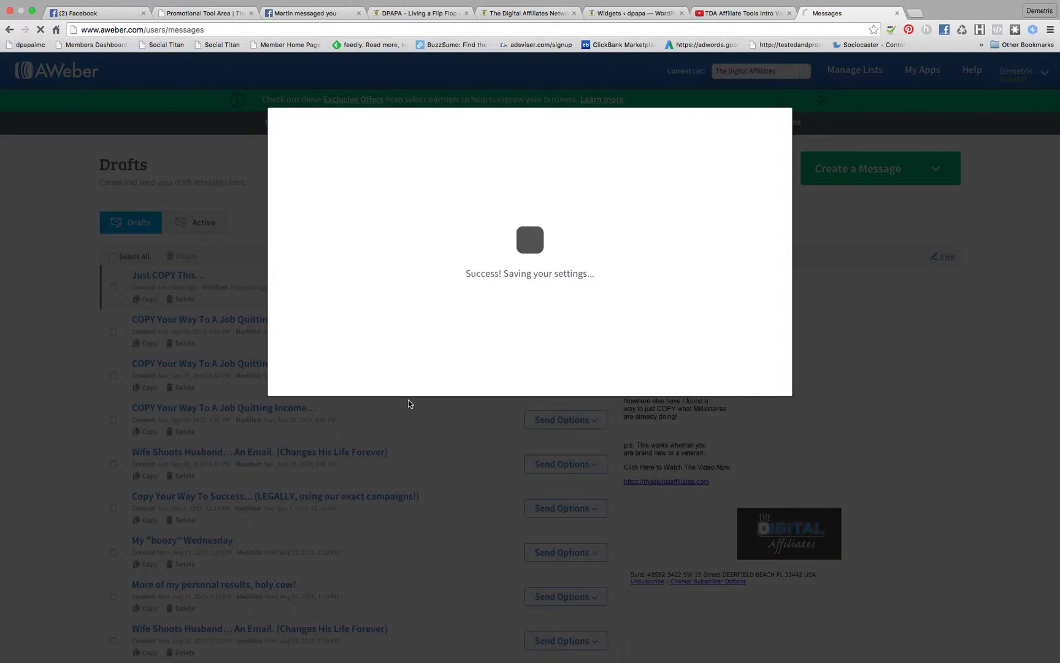
Scroll the Legacy Follow Up Series page to confirm 'Just COPY This…' is listed as message 12.
scroll(353, 416, "down", 15)
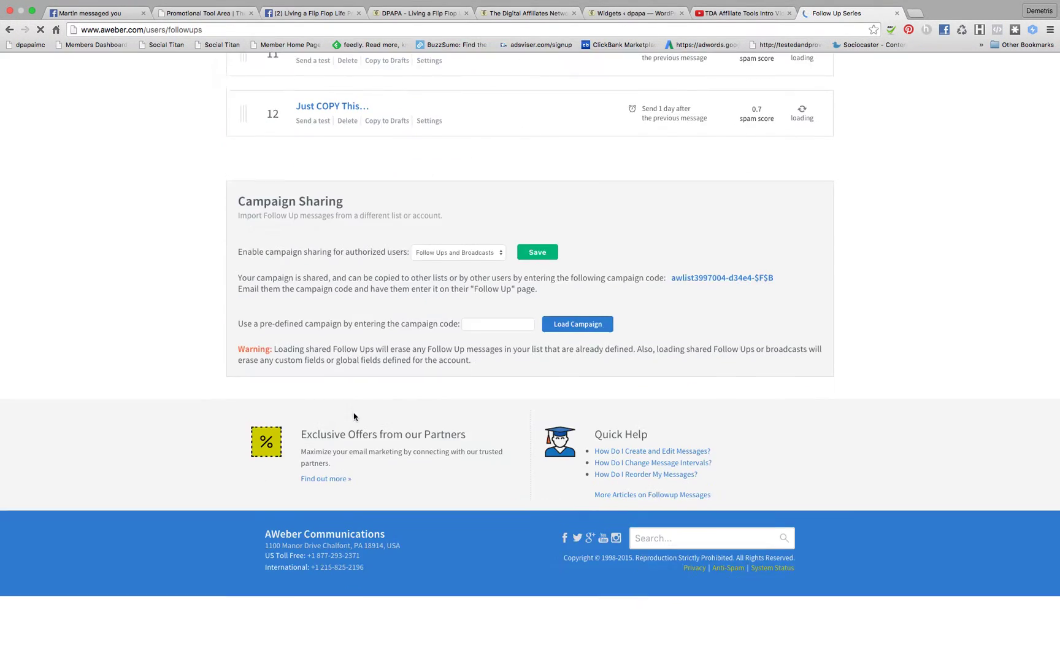
scroll(353, 417, "up", 5)
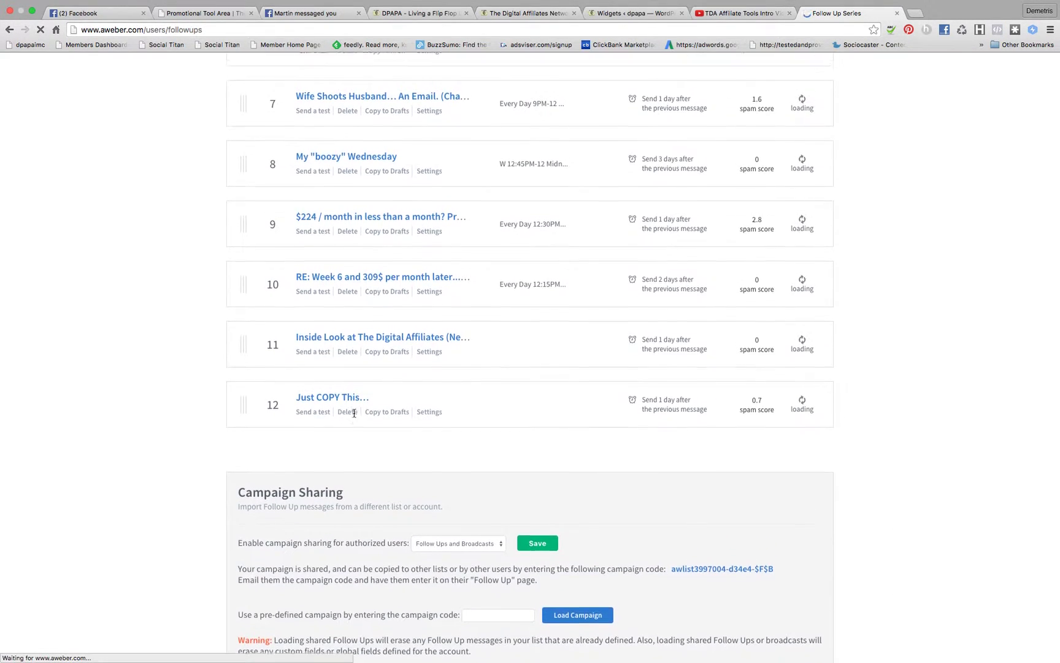
scroll(355, 413, "up", 2)
scroll(355, 413, "down", 1)
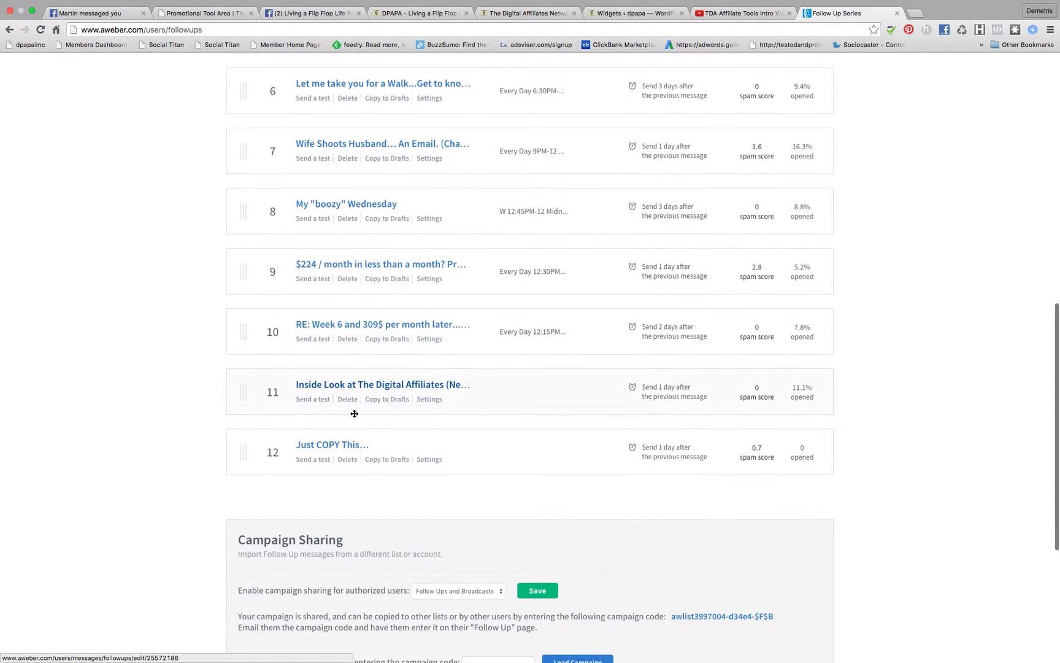
scroll(354, 413, "up", 1)
scroll(354, 413, "up", 1)
scroll(354, 417, "up", 2)
scroll(354, 416, "up", 3)
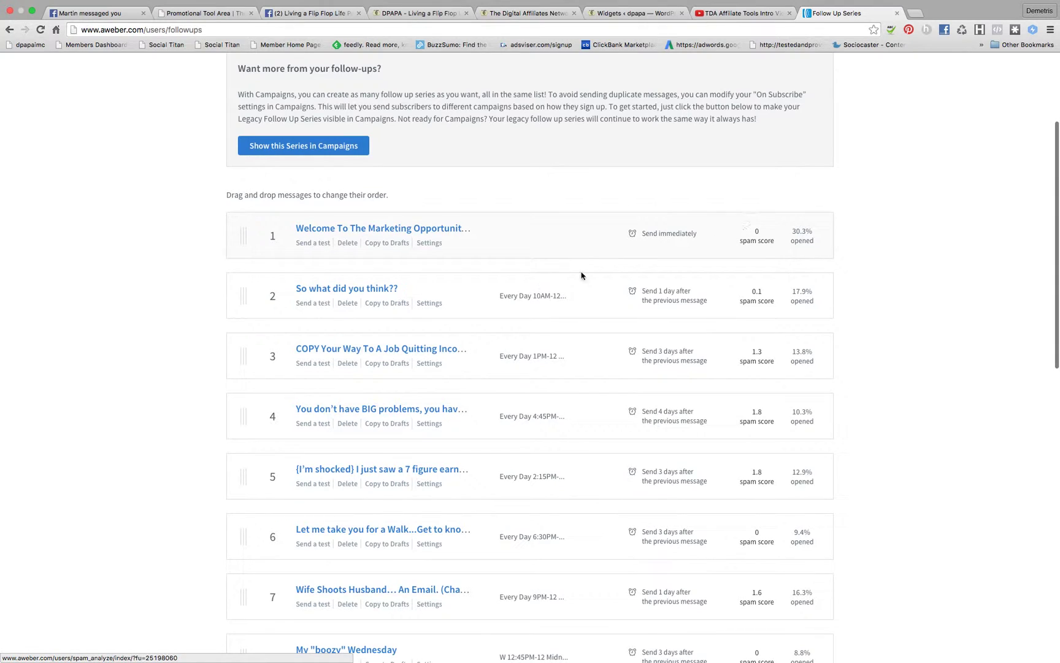
scroll(460, 307, "down", 2)
scroll(466, 316, "down", 2)
scroll(466, 316, "down", 3)
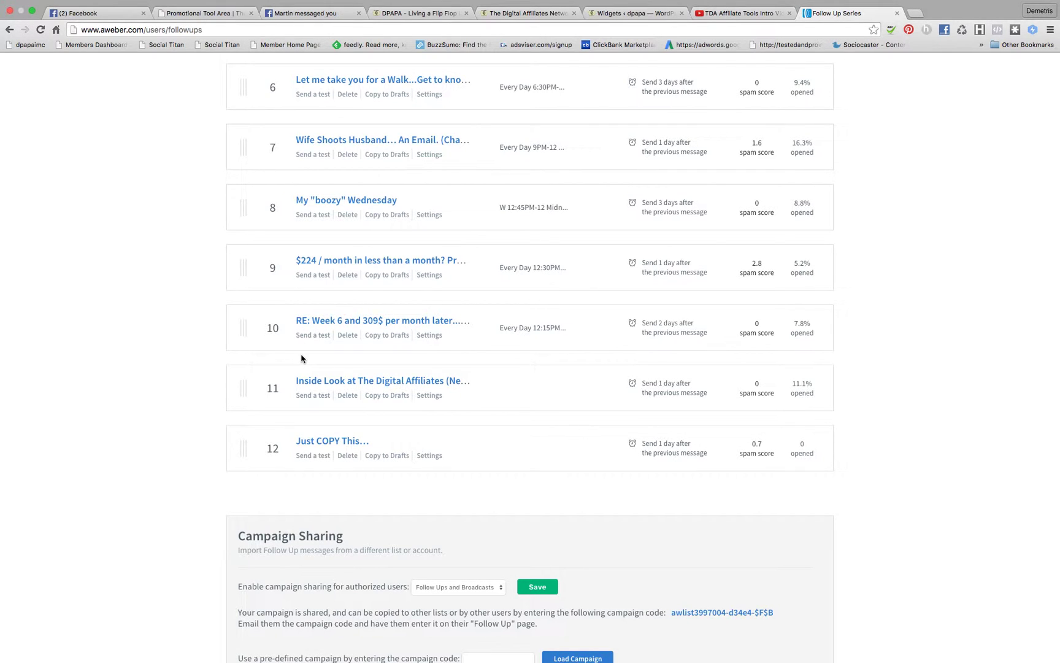
scroll(301, 358, "up", 4)
scroll(301, 358, "down", 4)
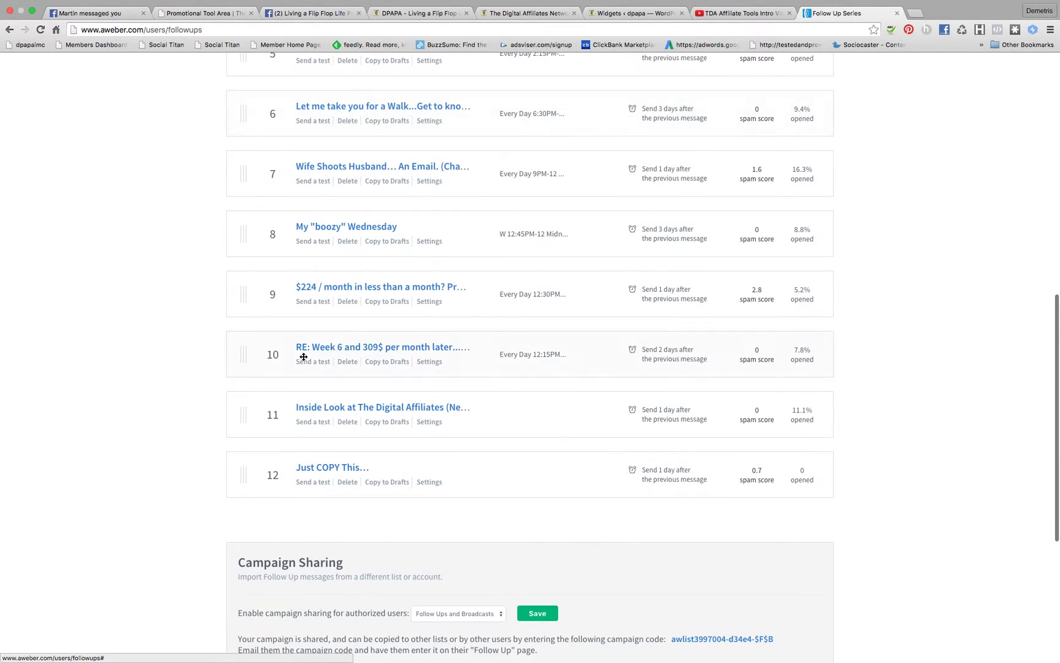
scroll(303, 357, "up", 10)
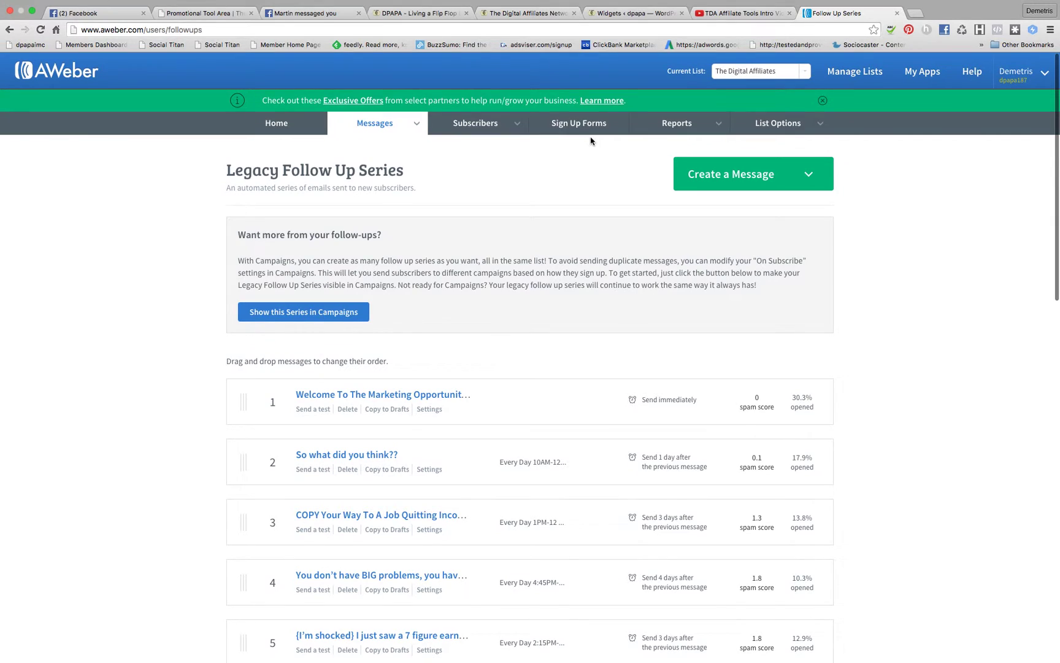